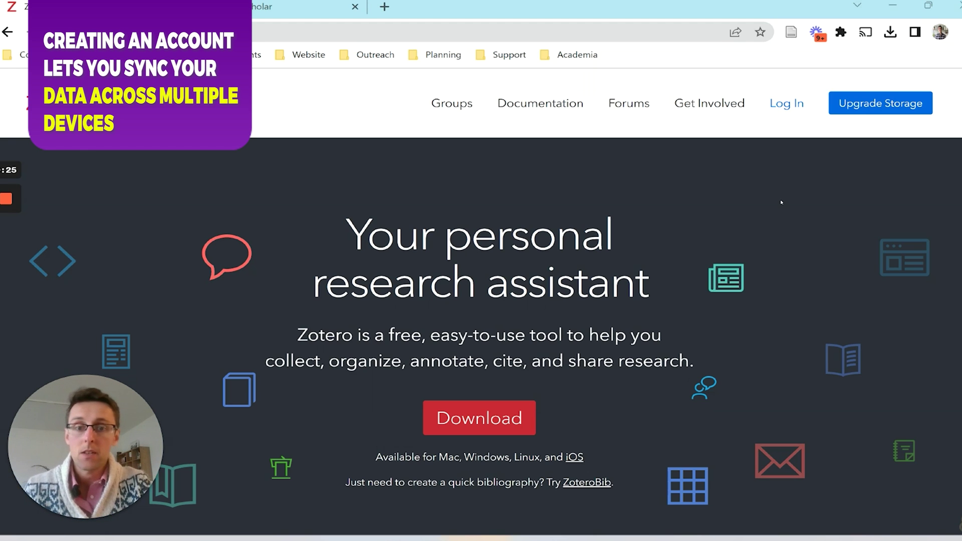
- Open the Zotero download page from the home page
{"action": "scroll", "coordinate": [807, 305], "scroll_direction": "down", "scroll_amount": 1}
{"action": "scroll", "coordinate": [807, 305], "scroll_direction": "down", "scroll_amount": 3}
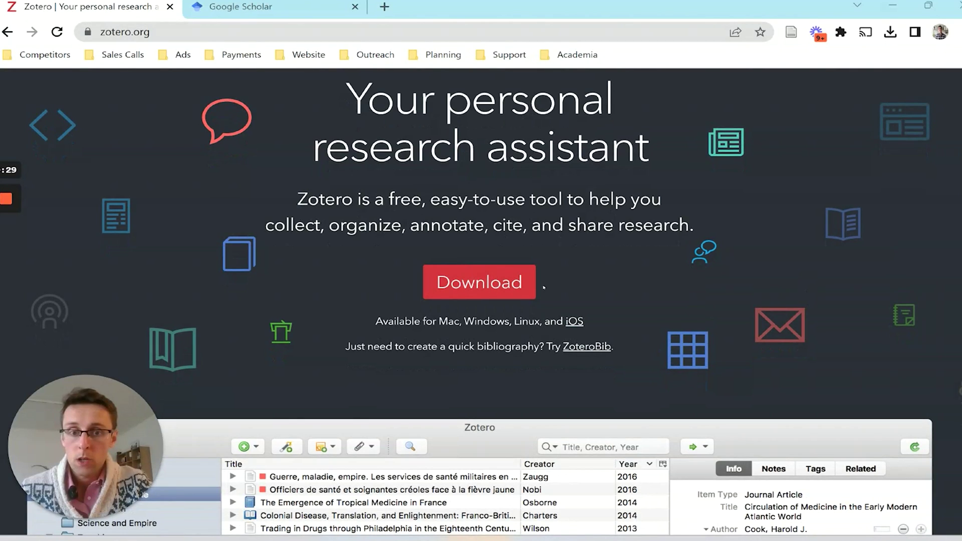
{"action": "left_click", "coordinate": [511, 285]}
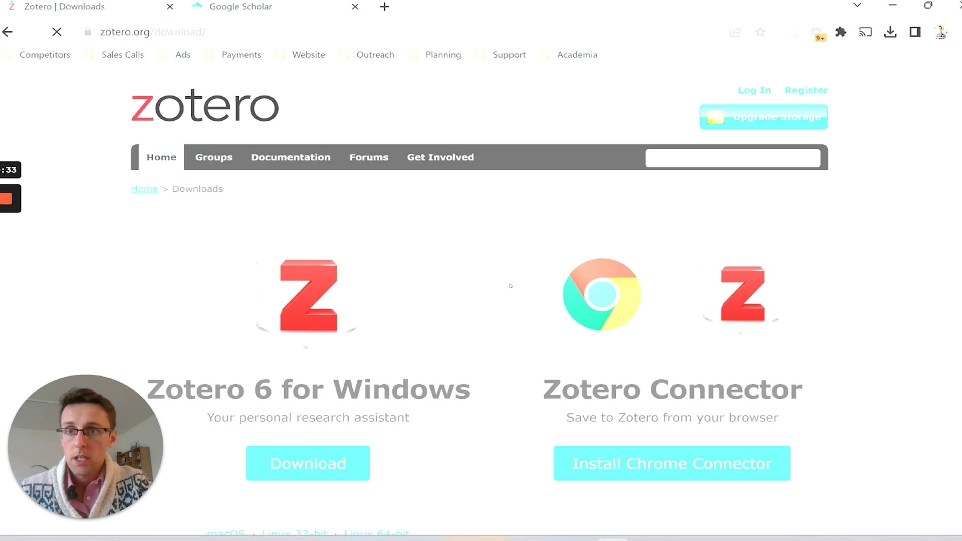
- Examine the download options for Zotero 6 for Windows and the Zotero Connector
{"action": "scroll", "coordinate": [490, 354], "scroll_direction": "down", "scroll_amount": 3}
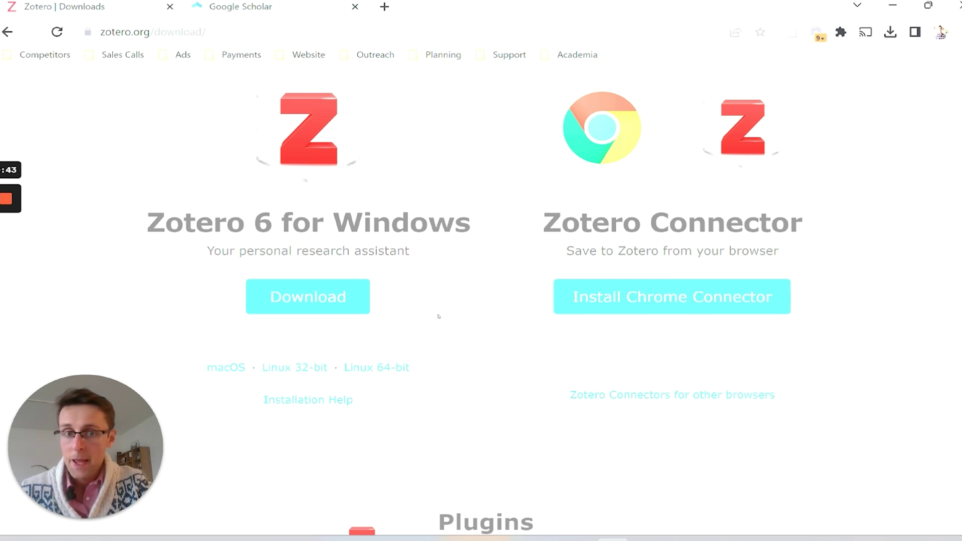
{"action": "scroll", "coordinate": [502, 358], "scroll_direction": "up", "scroll_amount": 1}
{"action": "scroll", "coordinate": [501, 358], "scroll_direction": "up", "scroll_amount": 2}
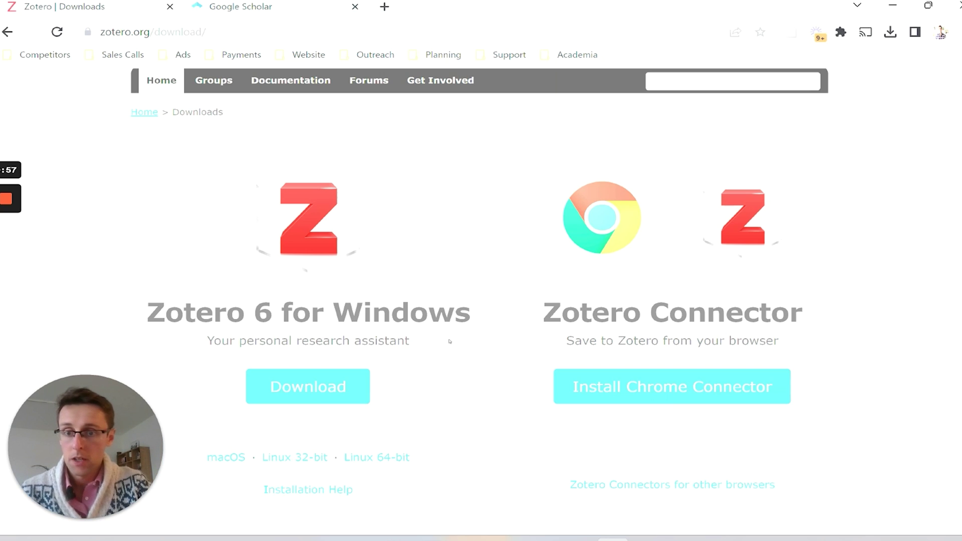
{"action": "left_click_drag", "start_coordinate": [214, 309], "coordinate": [427, 313]}
{"action": "left_click_drag", "start_coordinate": [562, 312], "coordinate": [759, 313]}
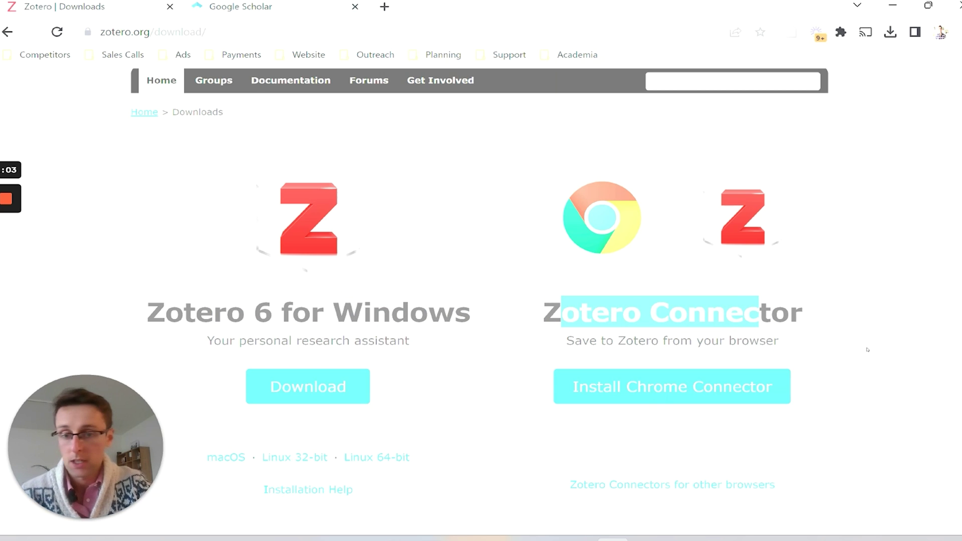
{"action": "scroll", "coordinate": [868, 350], "scroll_direction": "down", "scroll_amount": 3}
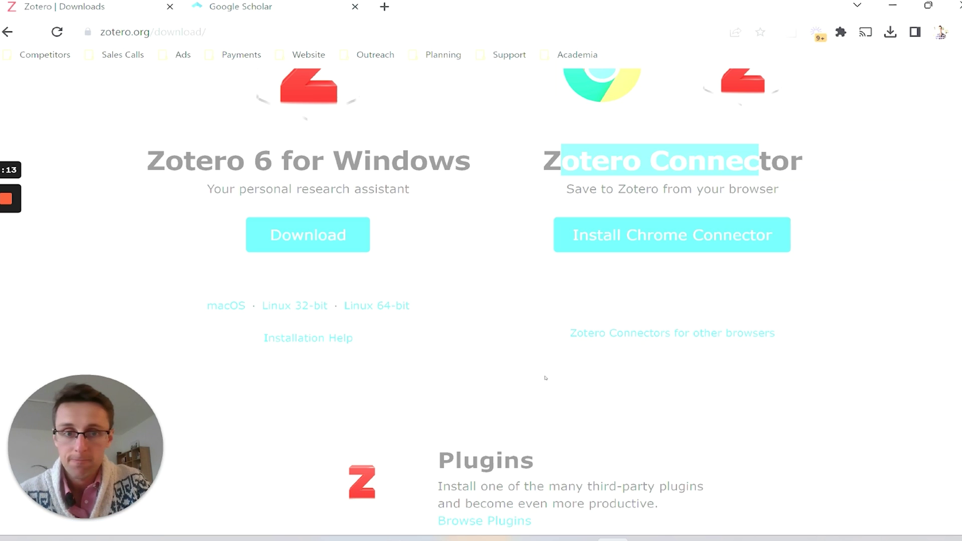
{"action": "scroll", "coordinate": [330, 243], "scroll_direction": "up", "scroll_amount": 1}
{"action": "left_click_drag", "start_coordinate": [146, 208], "coordinate": [376, 215]}
{"action": "left_click", "coordinate": [451, 228]}
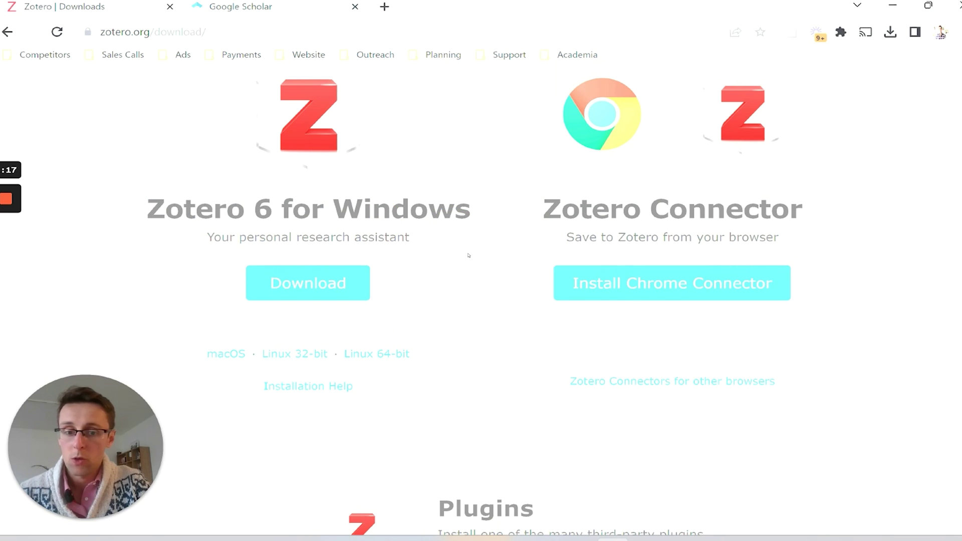
- Switch to the blank Document1 in Word and show the Zotero plugin's commands
{"action": "mouse_move", "coordinate": [544, 540]}
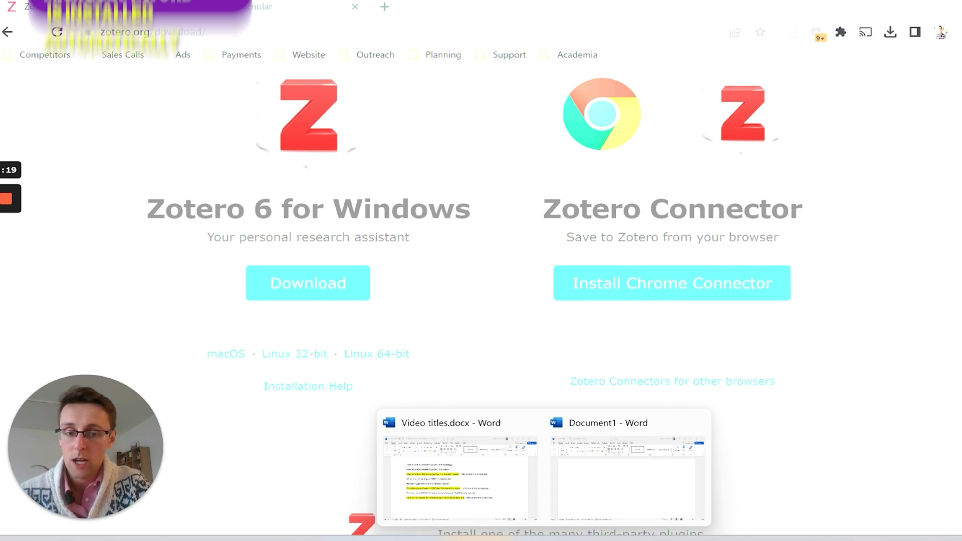
{"action": "left_click", "coordinate": [609, 511]}
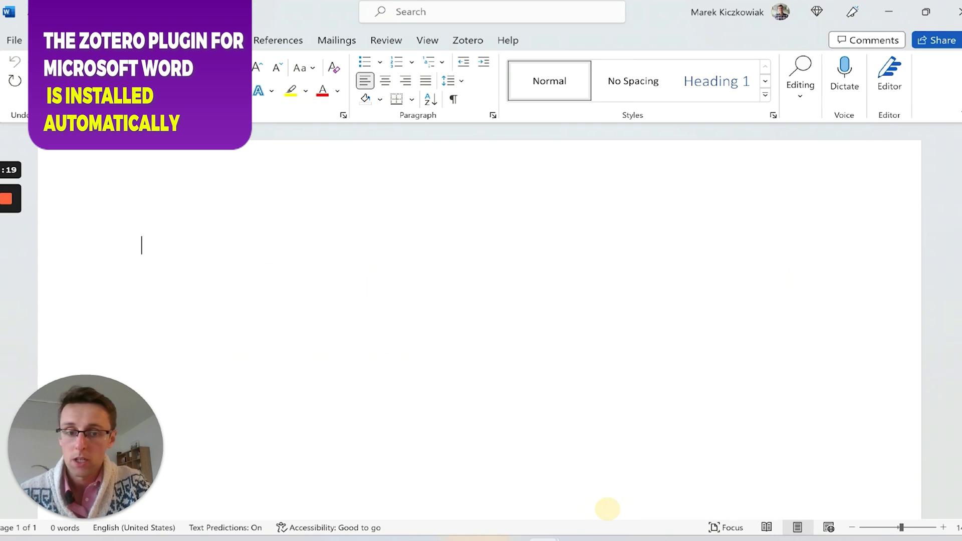
{"action": "left_click", "coordinate": [468, 41]}
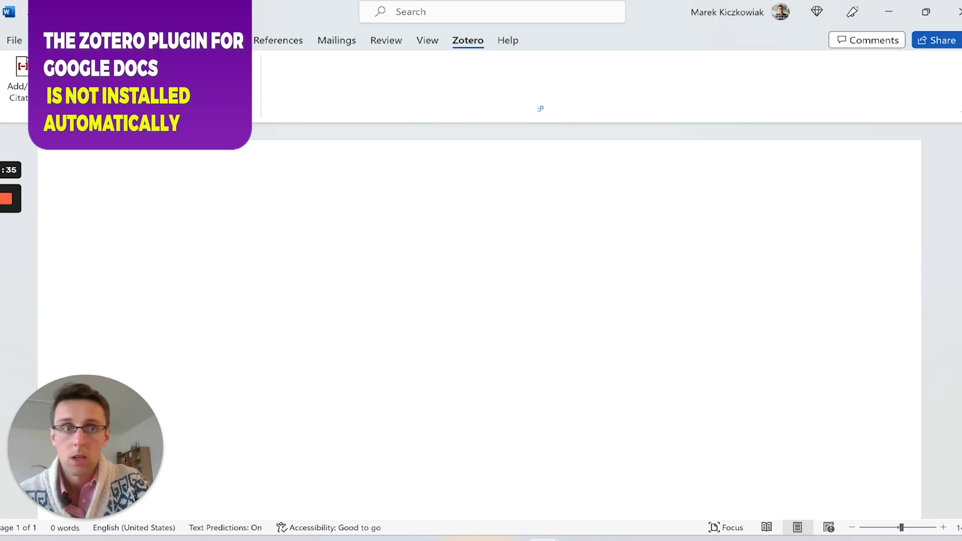
- Switch to Zotero, collapse and re-expand My Library, and expand the Research methodology collection
{"action": "mouse_move", "coordinate": [613, 538]}
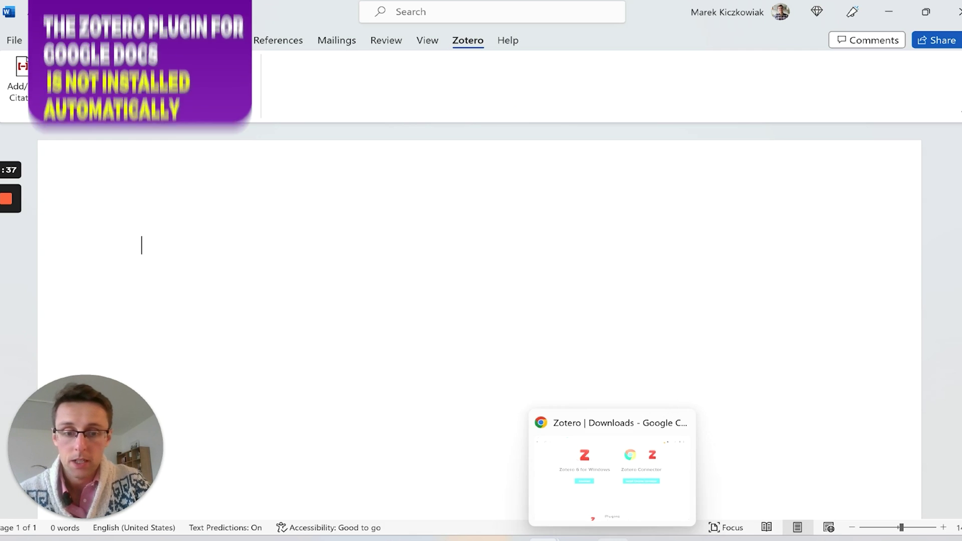
{"action": "left_click", "coordinate": [579, 538]}
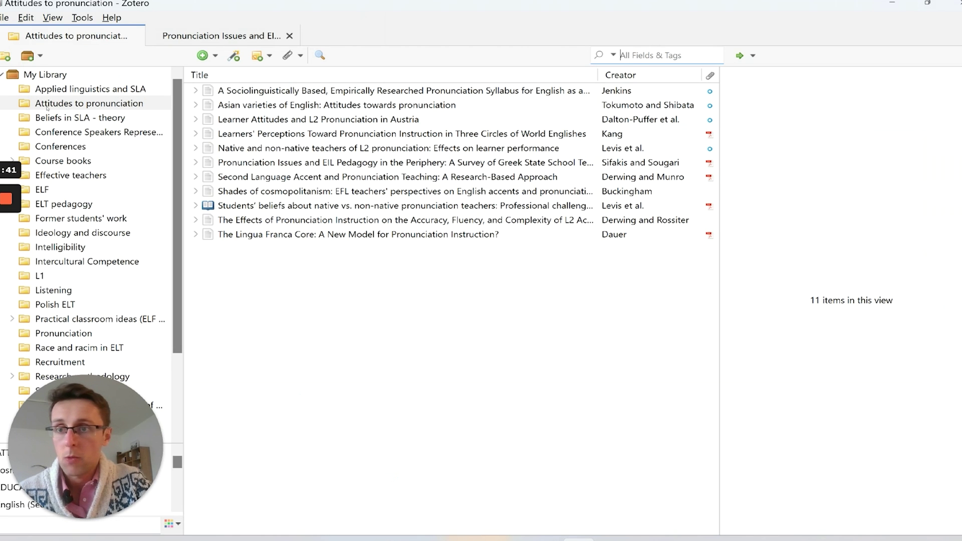
{"action": "left_click", "coordinate": [2, 74]}
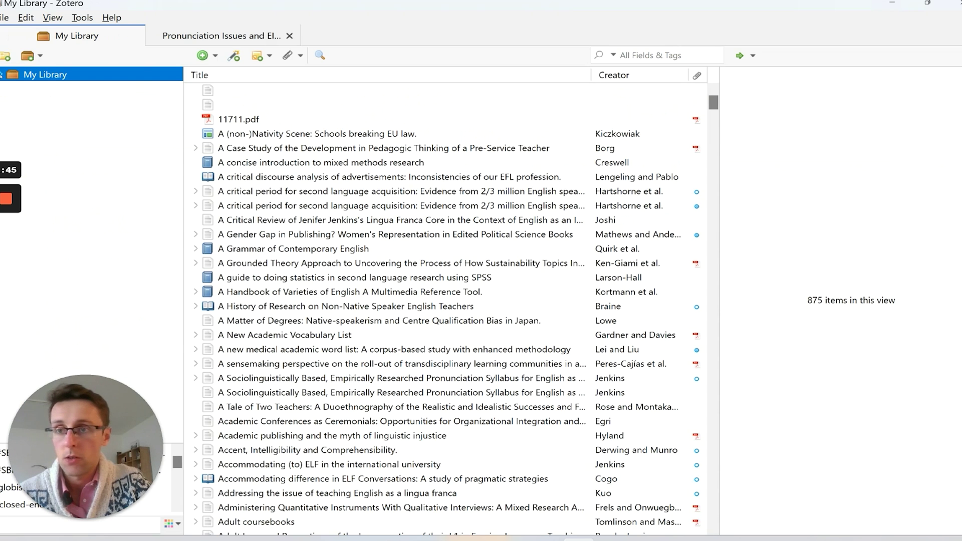
{"action": "left_click", "coordinate": [2, 75]}
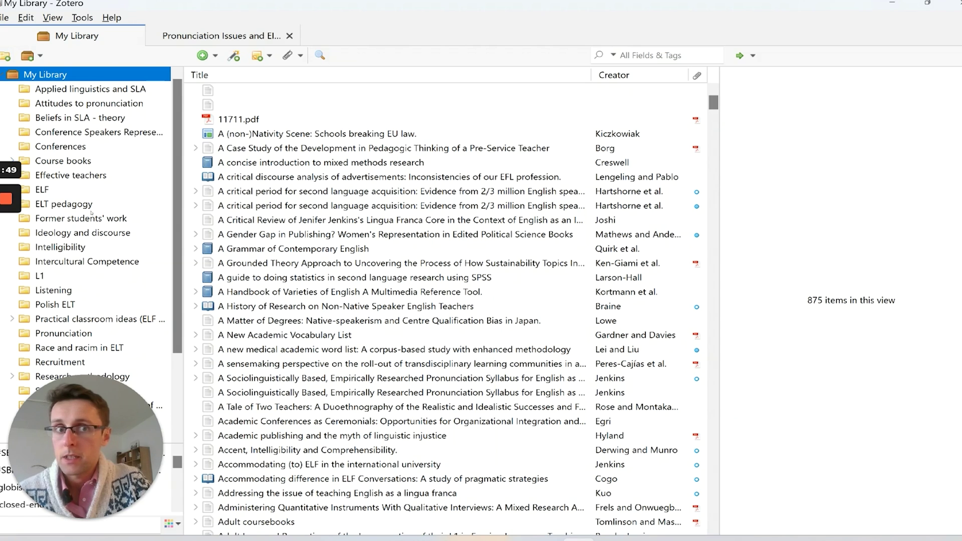
{"action": "left_click", "coordinate": [110, 427]}
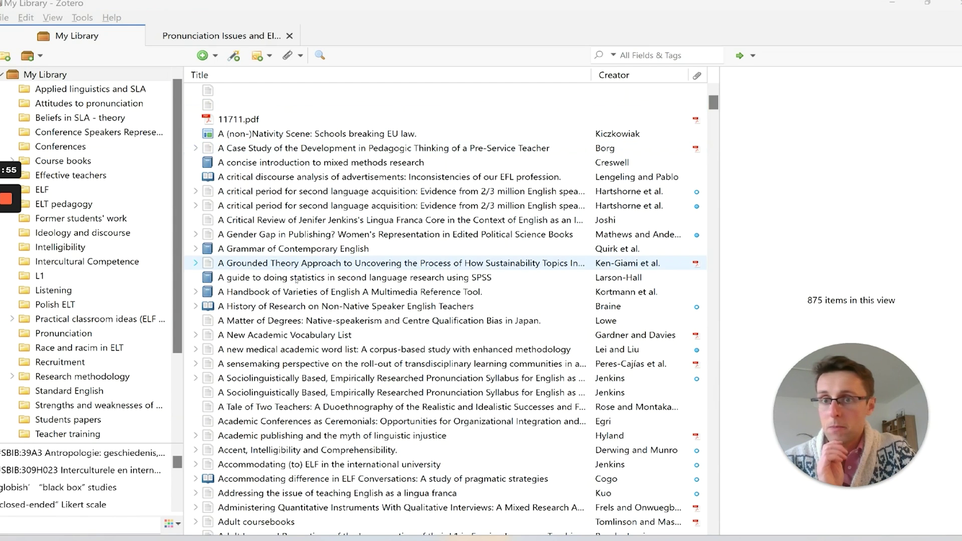
{"action": "right_click", "coordinate": [8, 74]}
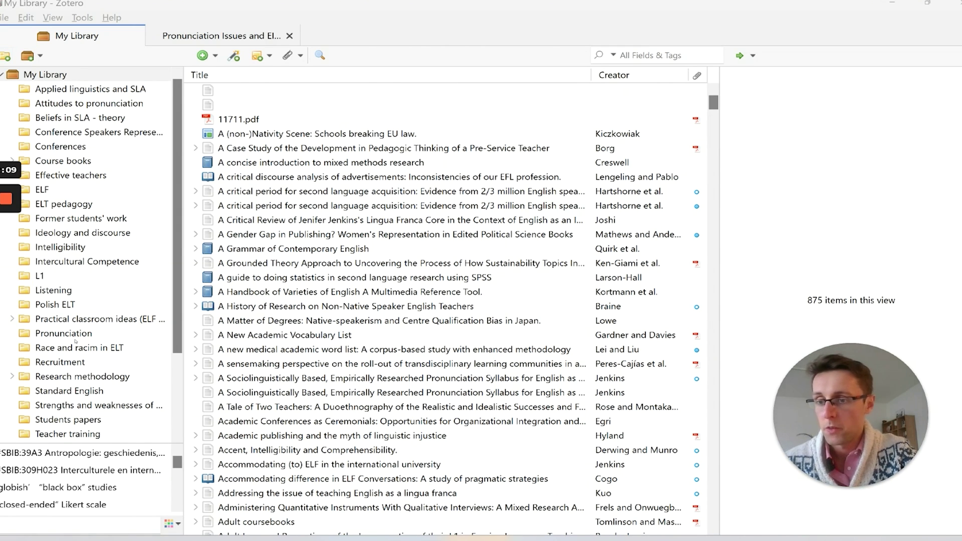
{"action": "left_click", "coordinate": [12, 377]}
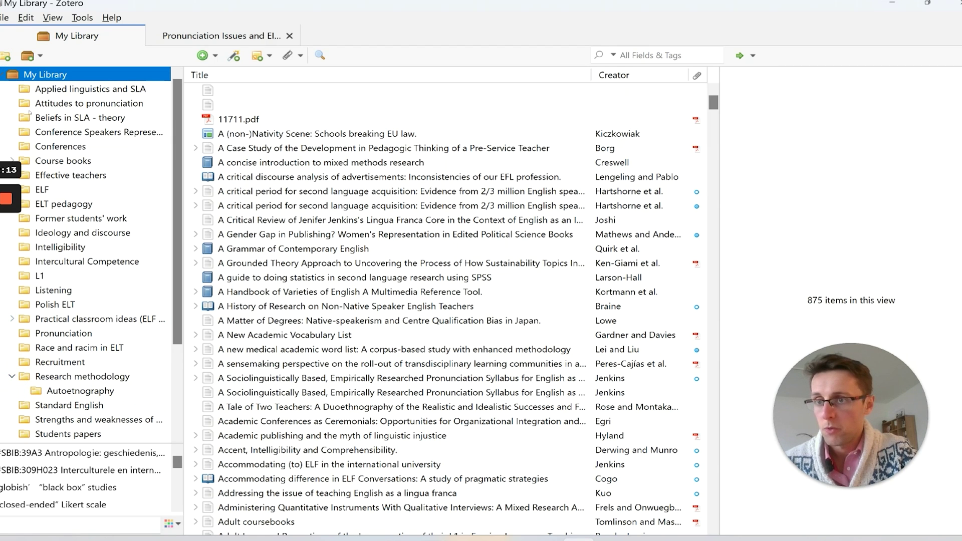
- Start creating a new collection in My Library and cancel the name prompt
{"action": "left_click", "coordinate": [5, 56]}
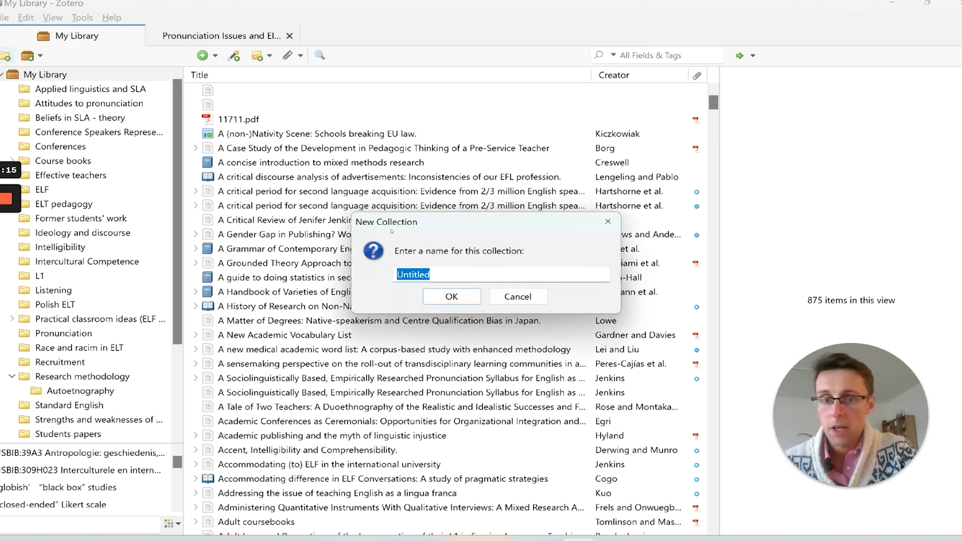
{"action": "left_click", "coordinate": [532, 297]}
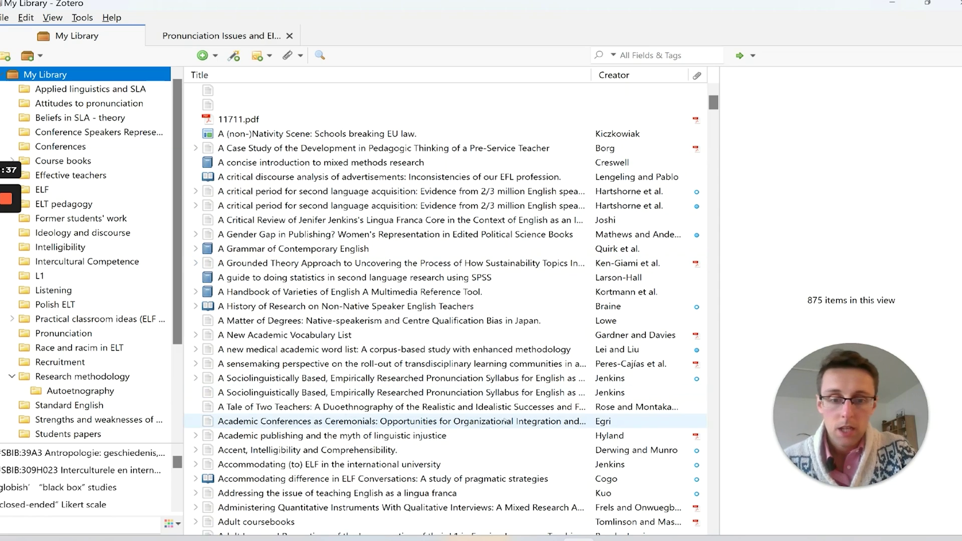
- Switch to Google Scholar in Chrome, search for the author's full name and look through the results
{"action": "left_click", "coordinate": [612, 540]}
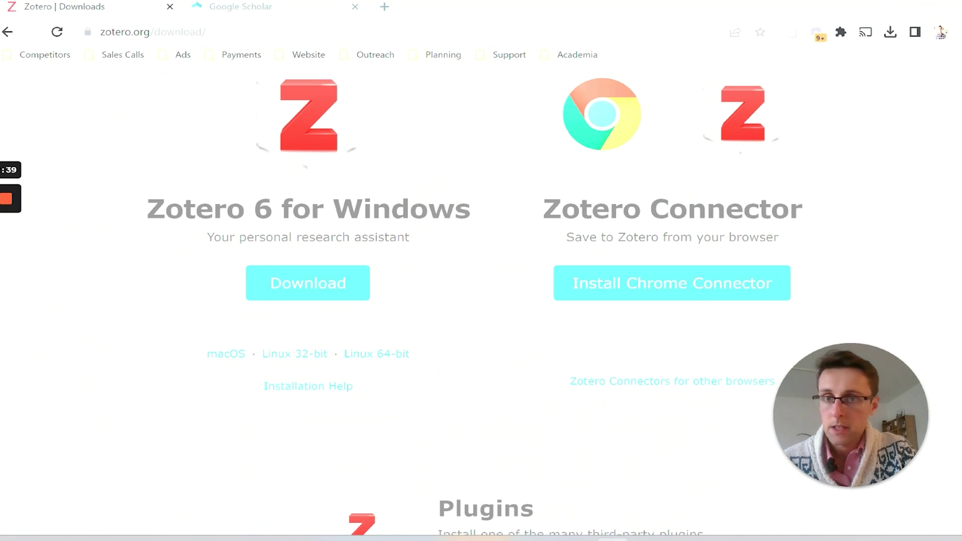
{"action": "left_click", "coordinate": [289, 6]}
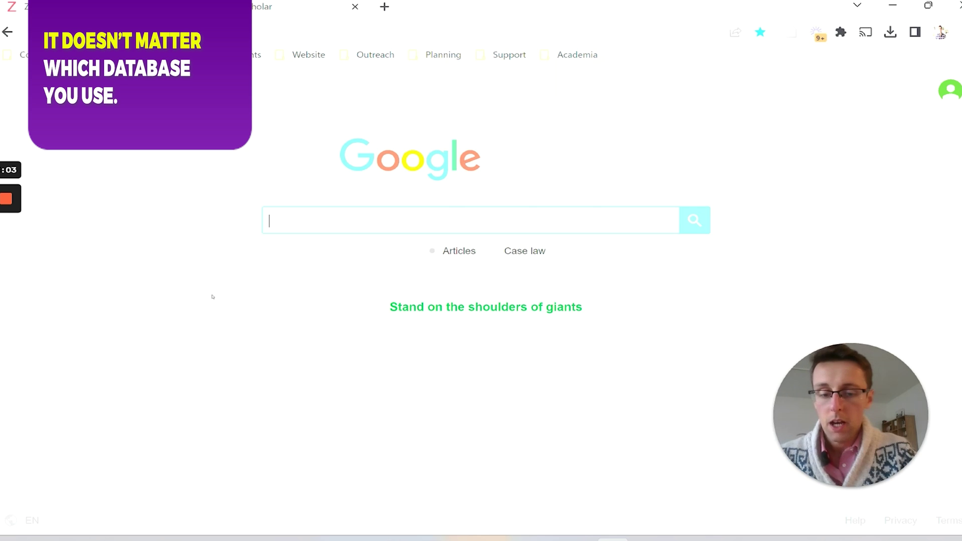
{"action": "type", "text": "kiczkowiak"}
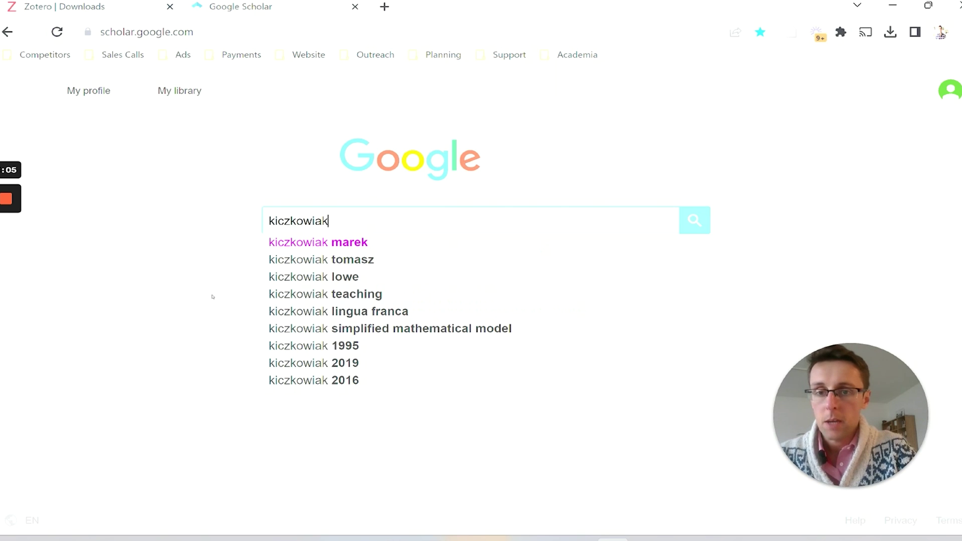
{"action": "left_click", "coordinate": [348, 245]}
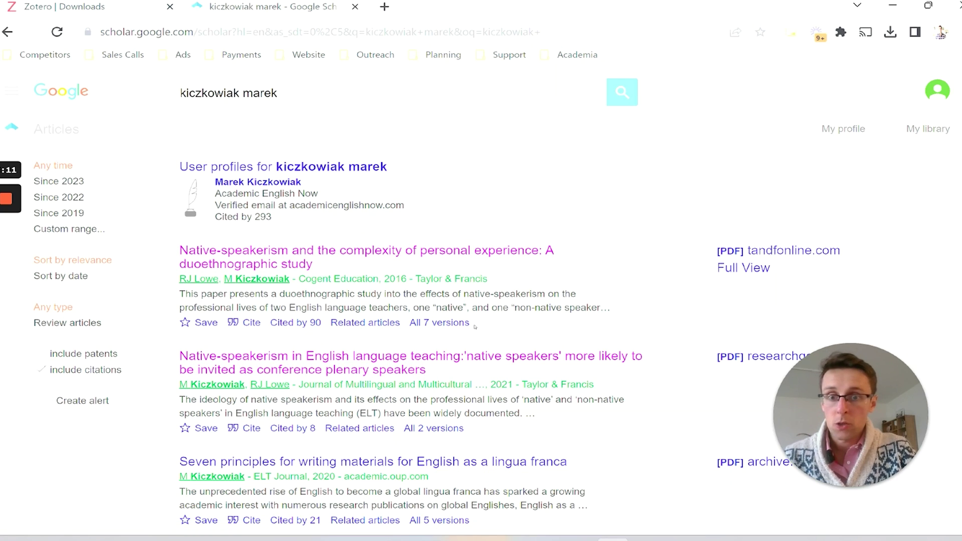
{"action": "scroll", "coordinate": [475, 327], "scroll_direction": "down", "scroll_amount": 3}
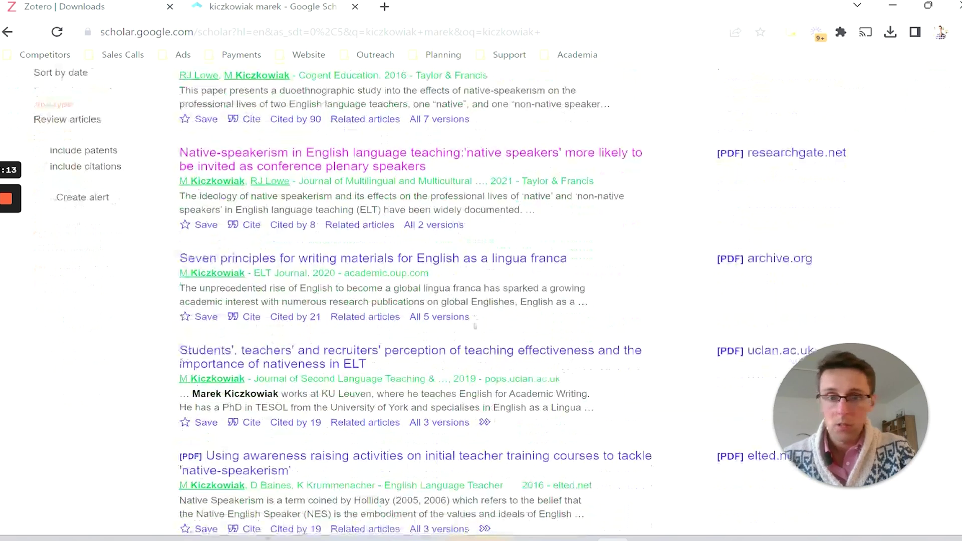
{"action": "scroll", "coordinate": [475, 327], "scroll_direction": "up", "scroll_amount": 3}
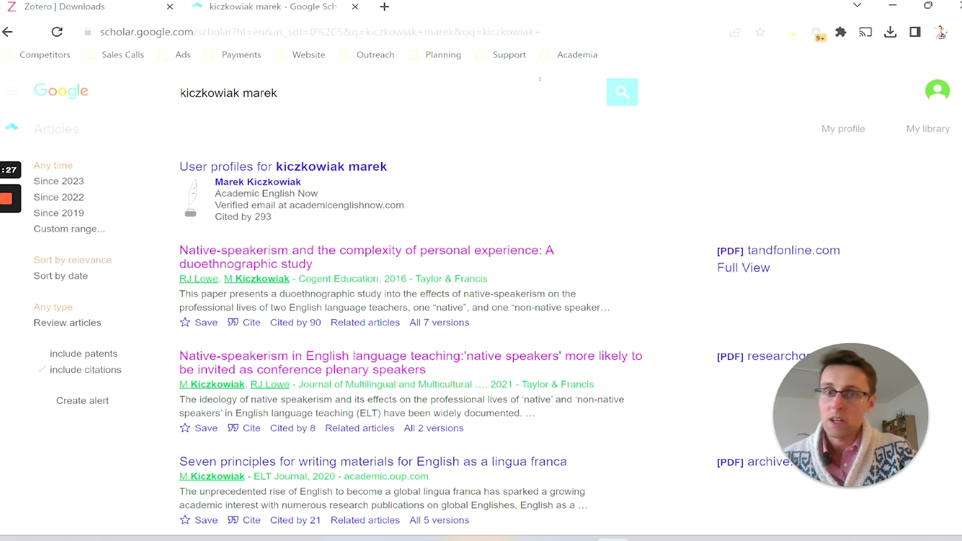
- Bring up the Zotero Connector's item selector for the search results and cancel it
{"action": "left_click", "coordinate": [792, 36]}
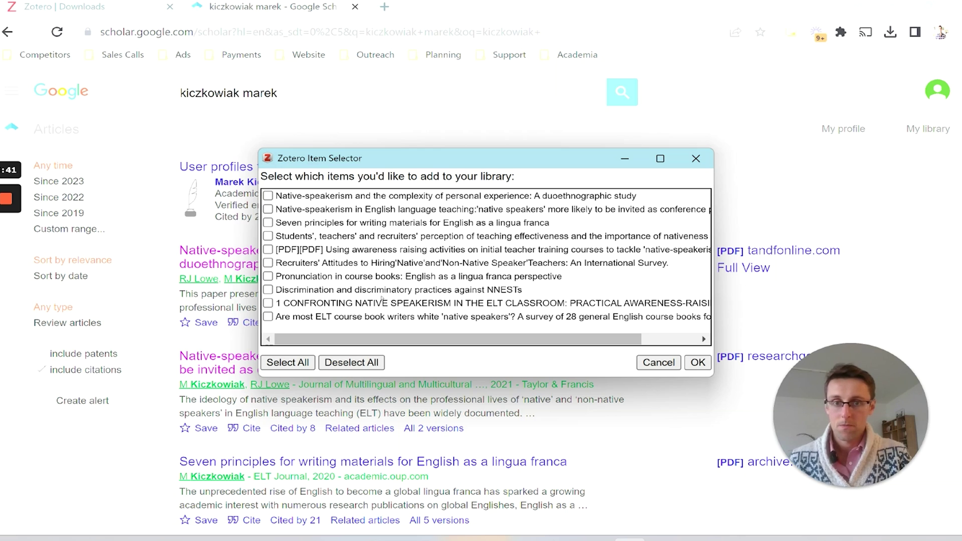
{"action": "left_click", "coordinate": [658, 363]}
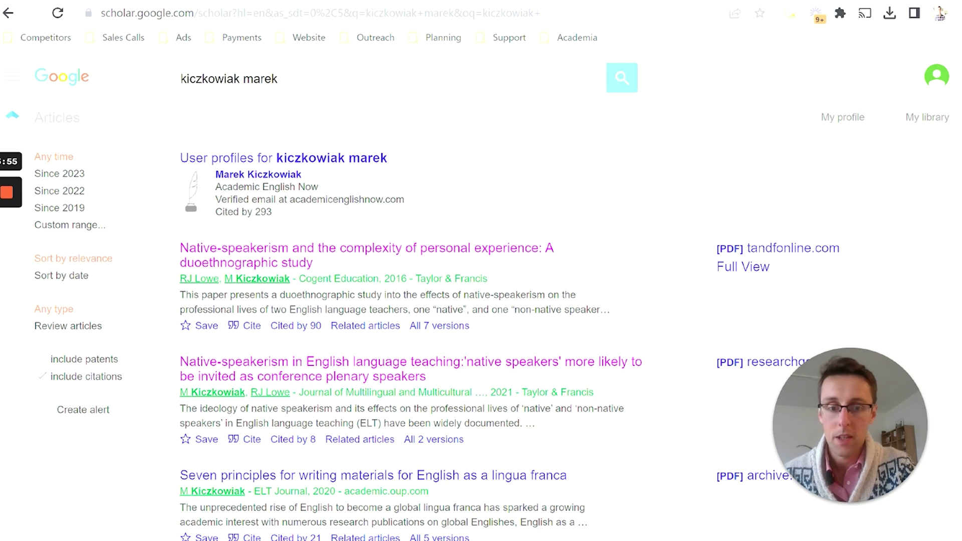
- Switch to Zotero and select the ELT pedagogy collection
{"action": "mouse_move", "coordinate": [578, 540]}
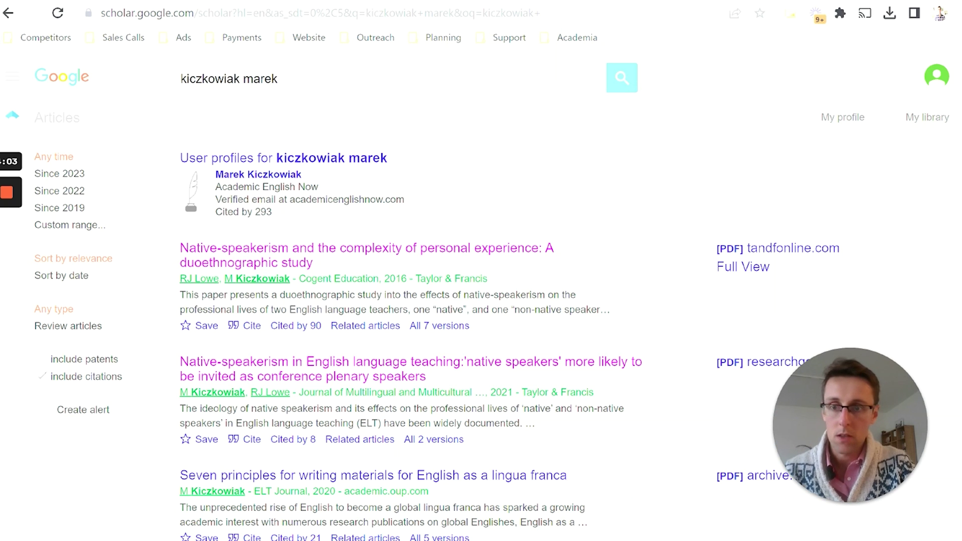
{"action": "key", "text": "alt+Tab"}
{"action": "left_click", "coordinate": [72, 199]}
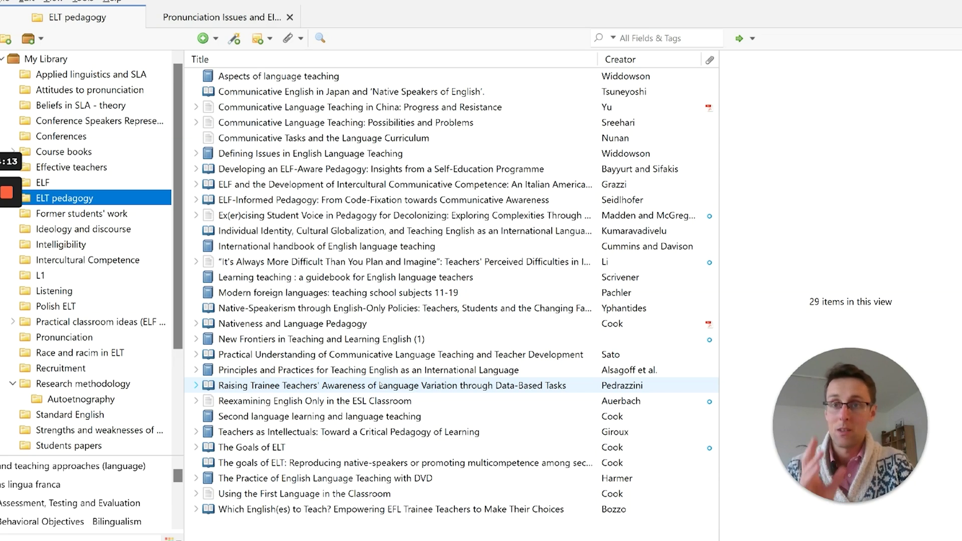
- Return to the Google Scholar results, open the article "Native-speakerism and the complexity of personal experience: A duoethnographic study" and go back
{"action": "mouse_move", "coordinate": [613, 540]}
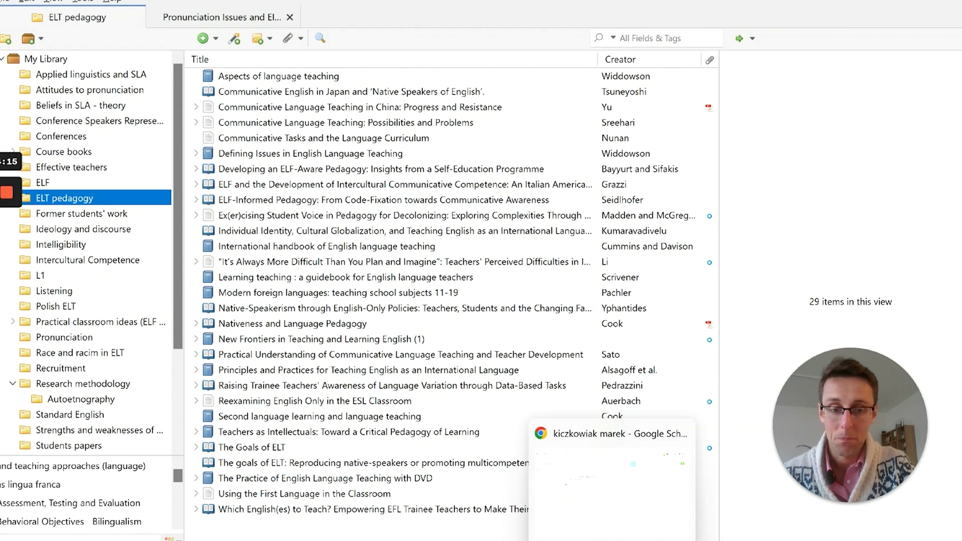
{"action": "left_click", "coordinate": [612, 482]}
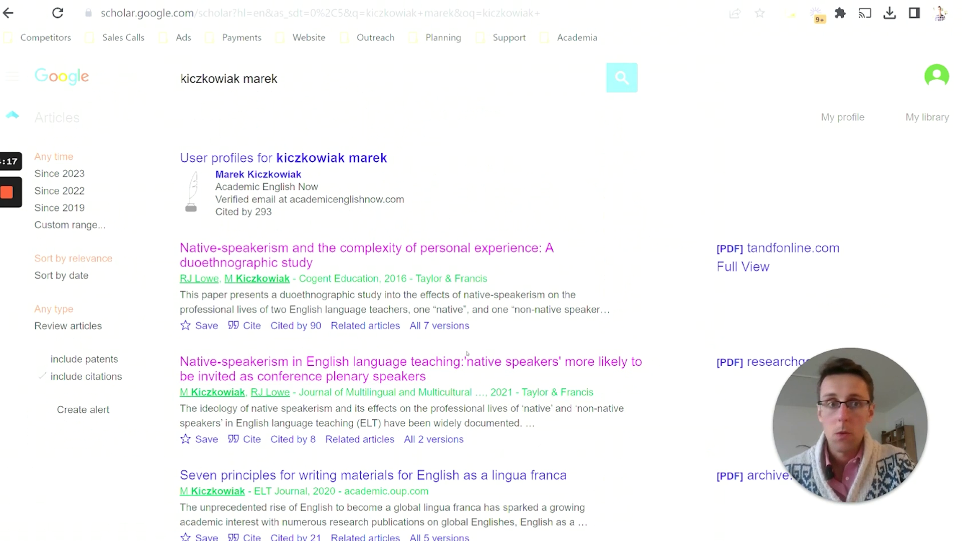
{"action": "left_click", "coordinate": [378, 251]}
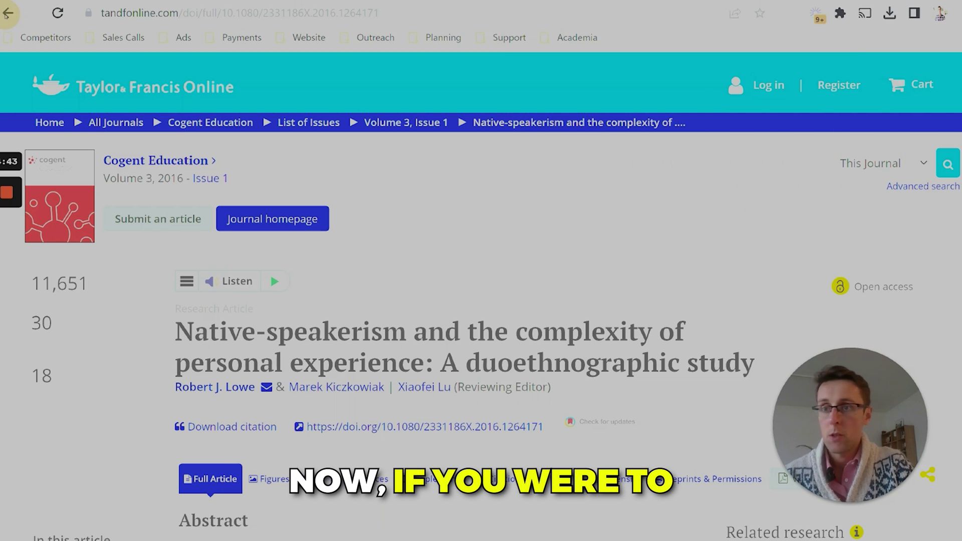
{"action": "left_click", "coordinate": [8, 13]}
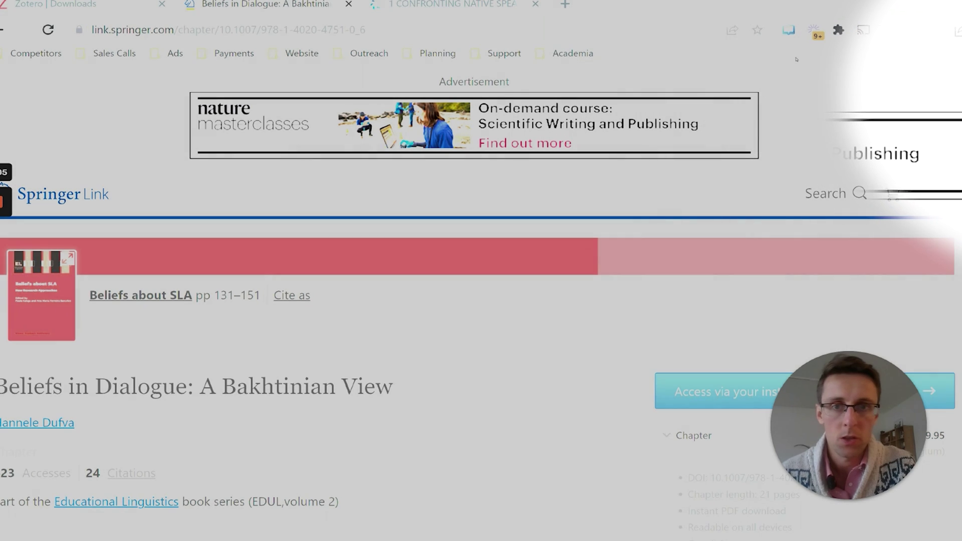
- Switch to Zotero and display all items in My Library
{"action": "key", "text": "alt+Tab"}
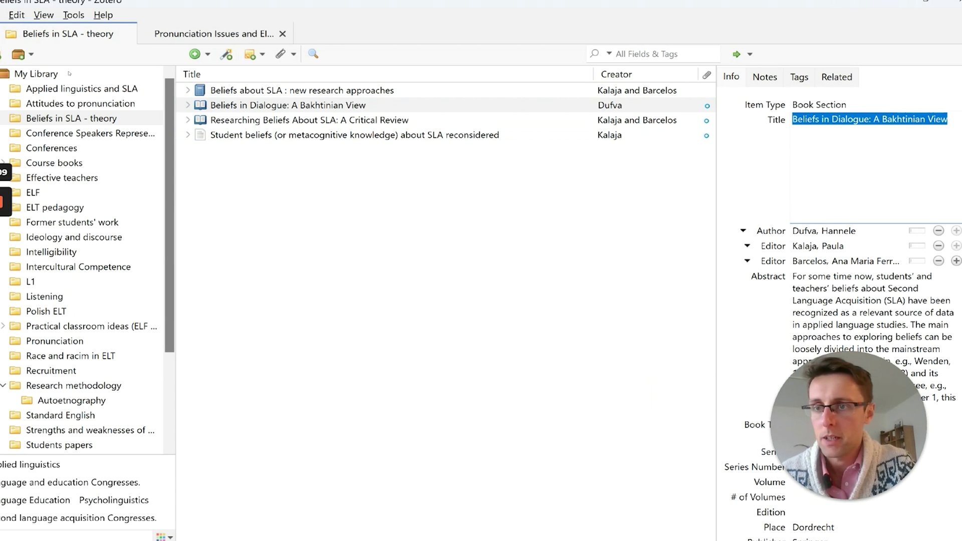
{"action": "left_click", "coordinate": [36, 75]}
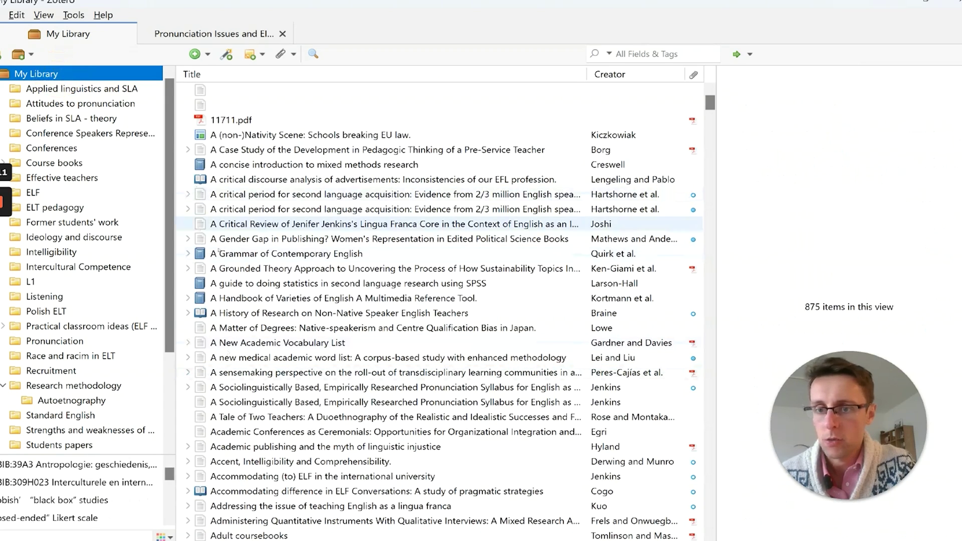
- Look through the item list of My Library in Zotero and return to its beginning
{"action": "scroll", "coordinate": [274, 478], "scroll_direction": "down", "scroll_amount": 15}
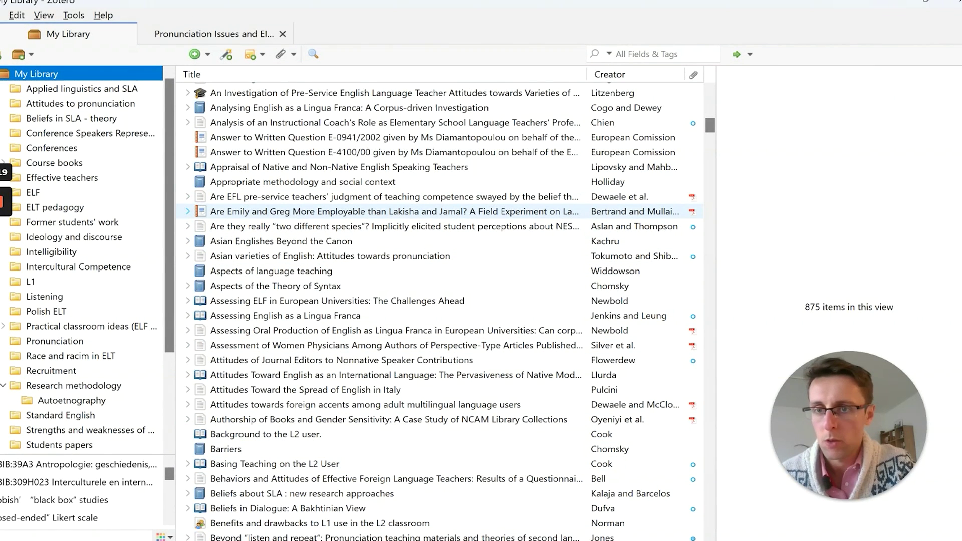
{"action": "scroll", "coordinate": [351, 180], "scroll_direction": "up", "scroll_amount": 4}
{"action": "left_click", "coordinate": [217, 254]}
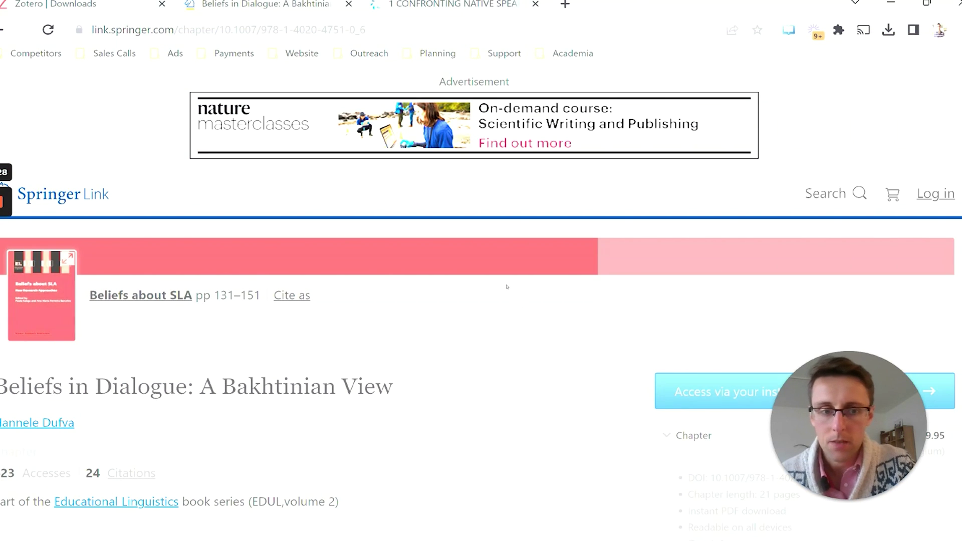
- Bring up the Gale article "1 CONFRONTING NATIVE SPEAKERISM IN THE ELT CLASSROOM" in Chrome and save it to My Library with the Zotero Connector
{"action": "left_click", "coordinate": [435, 4]}
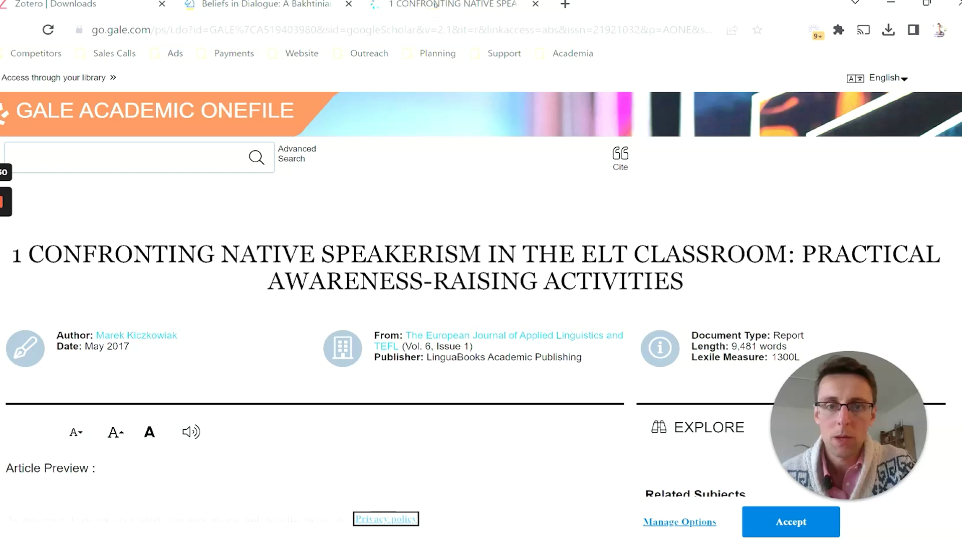
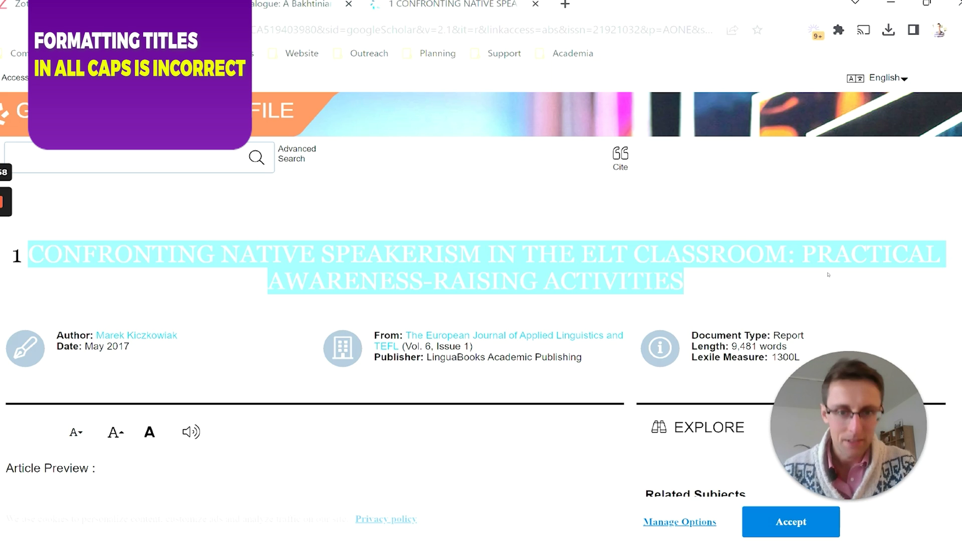
{"action": "left_click", "coordinate": [621, 280]}
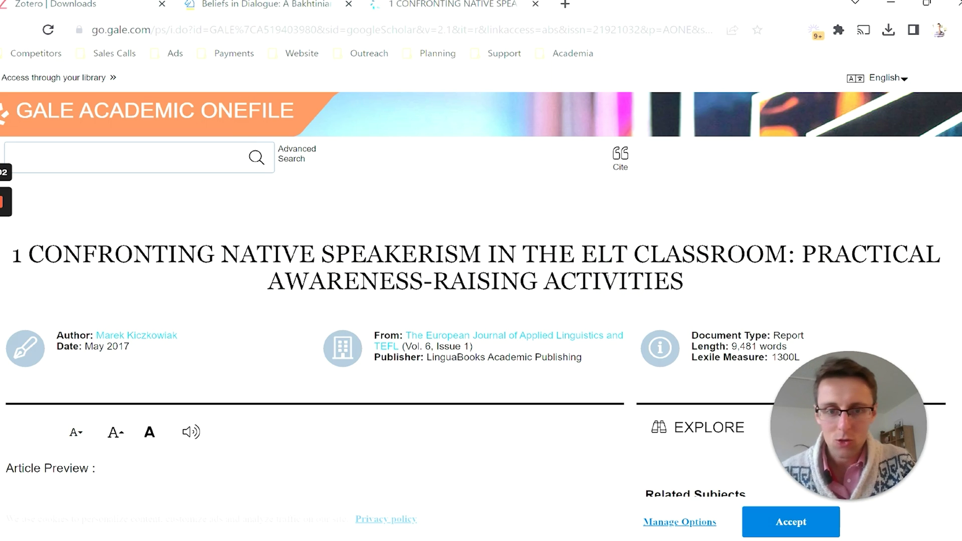
{"action": "left_click", "coordinate": [789, 29]}
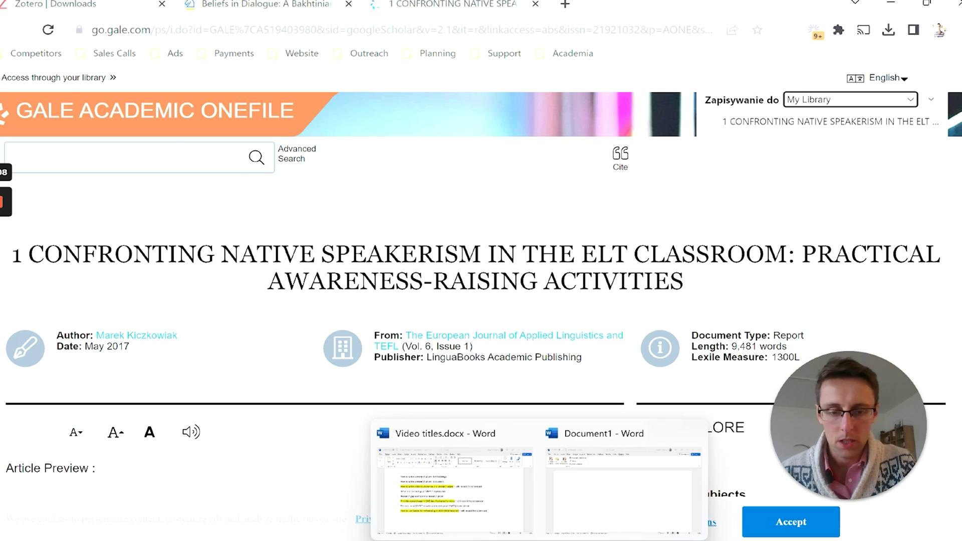
- Switch to Zotero and check the title field of the newly saved Gale article
{"action": "left_click", "coordinate": [471, 540]}
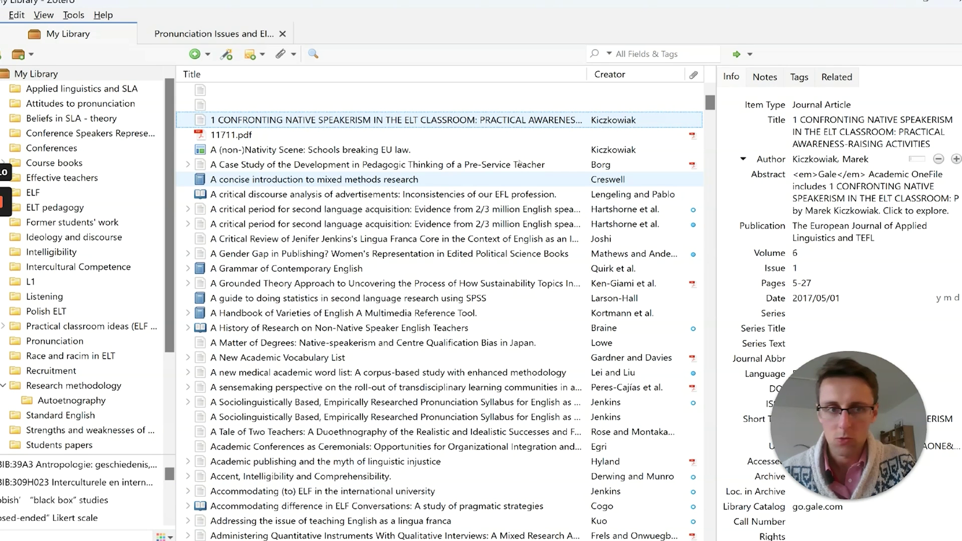
{"action": "left_click", "coordinate": [848, 121]}
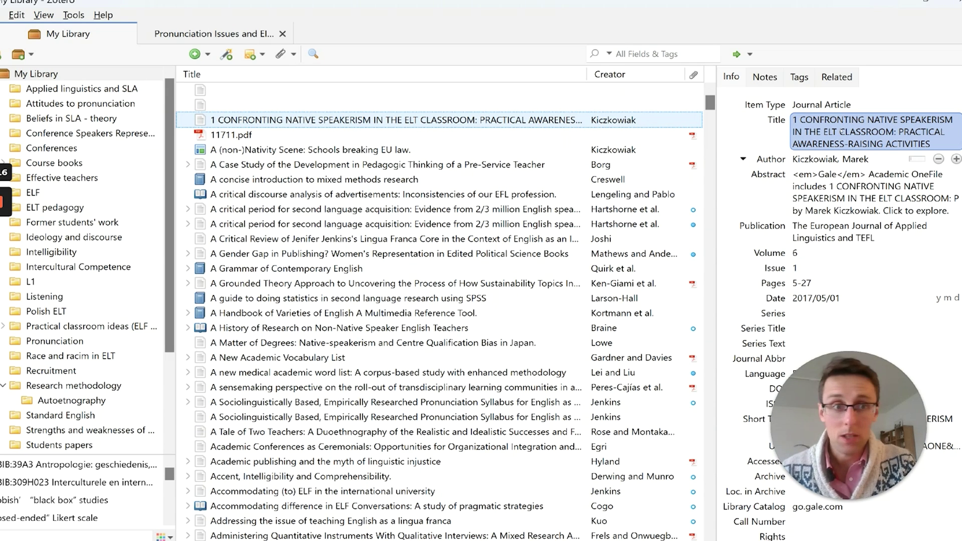
{"action": "key", "text": "Return"}
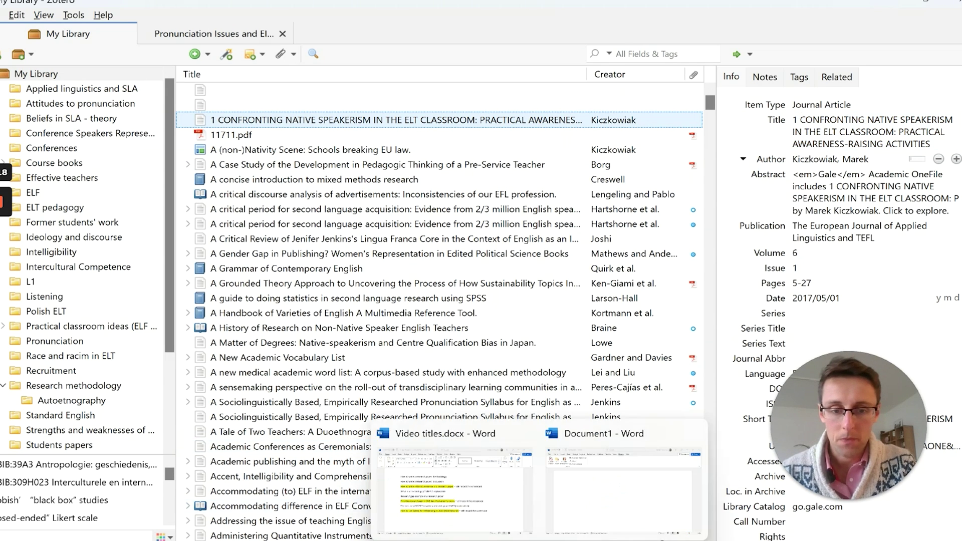
- Switch to Word's Document1 and insert a Zotero citation of the Gale article in American Psychological Association (APA) 7th edition style, searching for "1 confr"
{"action": "left_click", "coordinate": [596, 508]}
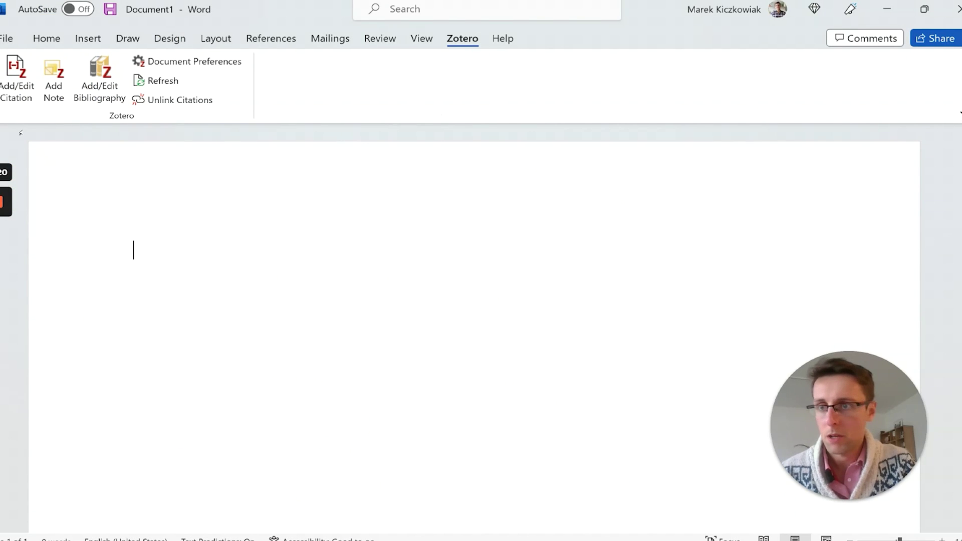
{"action": "left_click", "coordinate": [17, 75]}
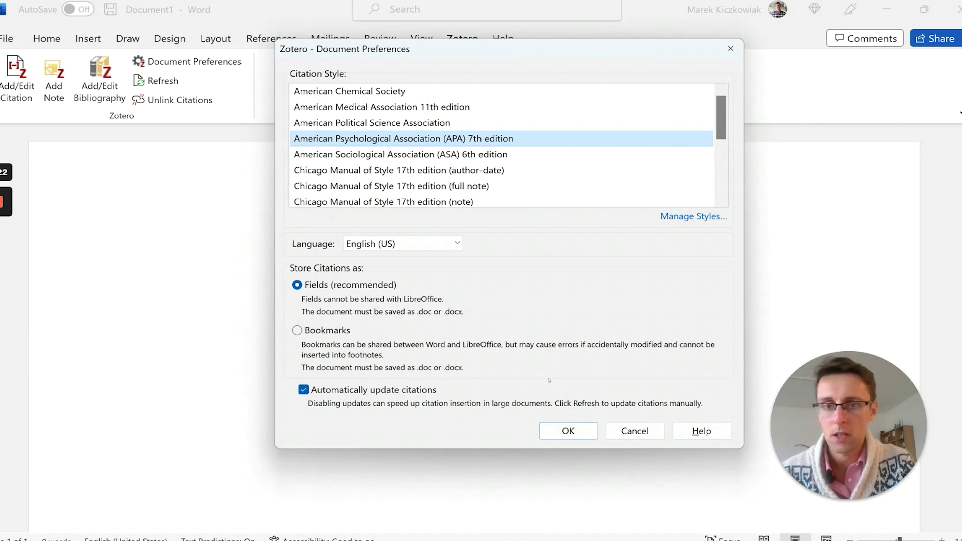
{"action": "left_click", "coordinate": [568, 431]}
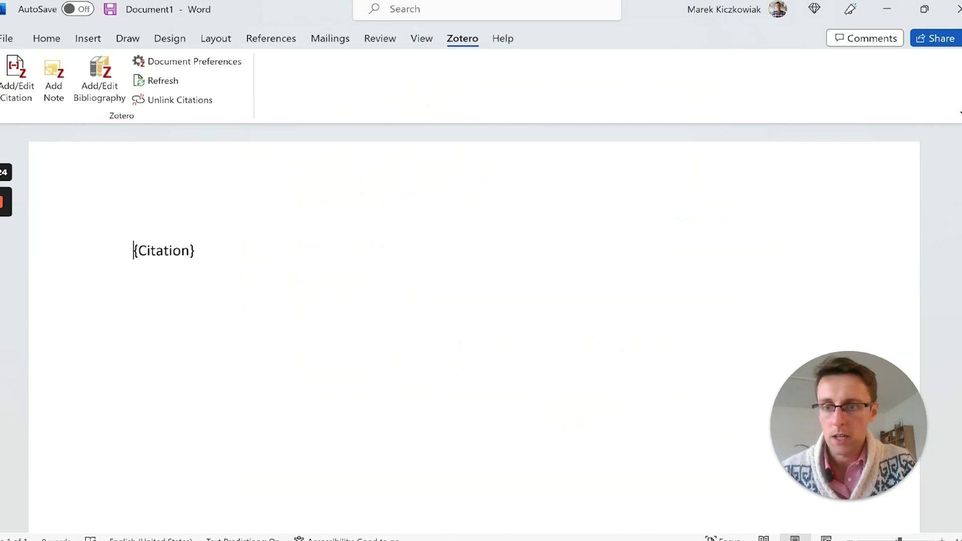
{"action": "type", "text": "1 confr"}
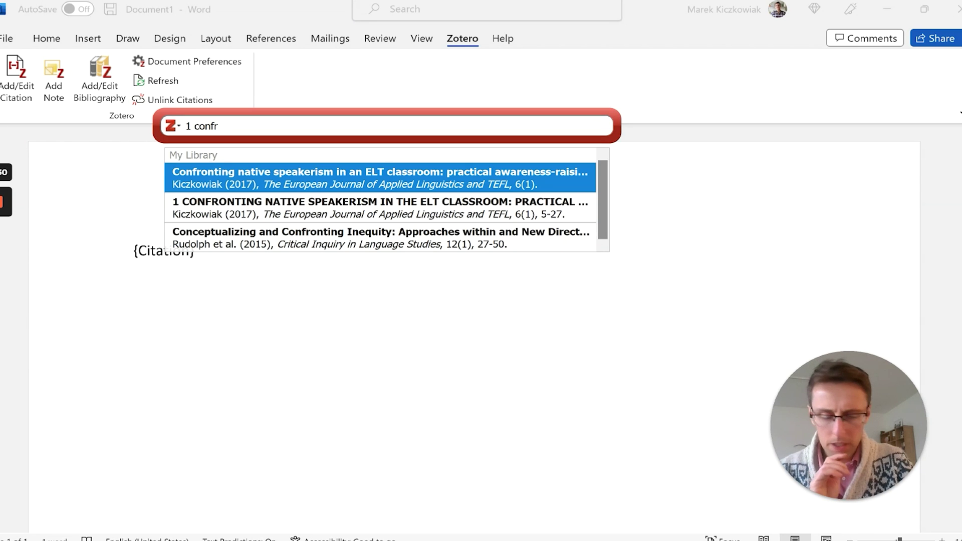
{"action": "key", "text": "Down"}
{"action": "key", "text": "Return"}
{"action": "key", "text": "Return"}
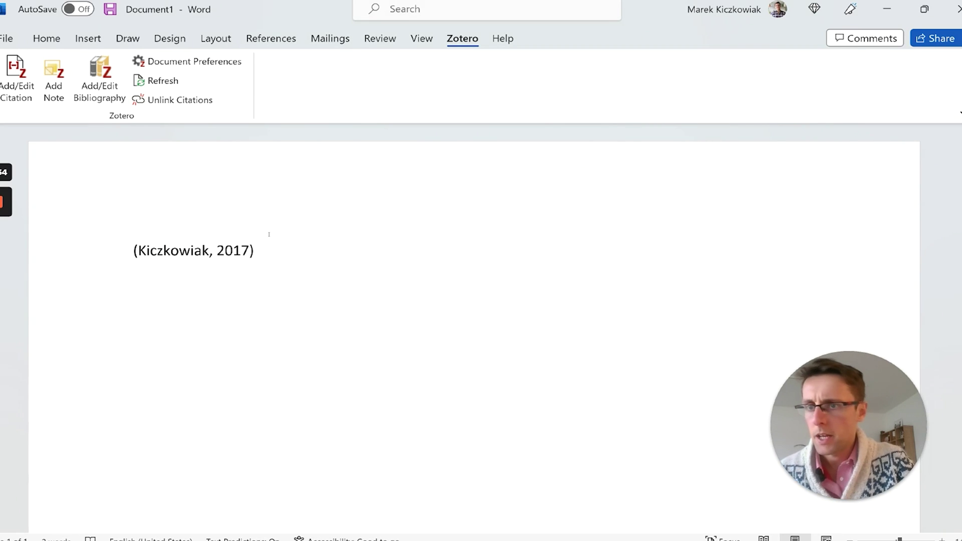
- Add the Zotero bibliography below the citation and check the article title in the new reference
{"action": "left_click", "coordinate": [99, 77]}
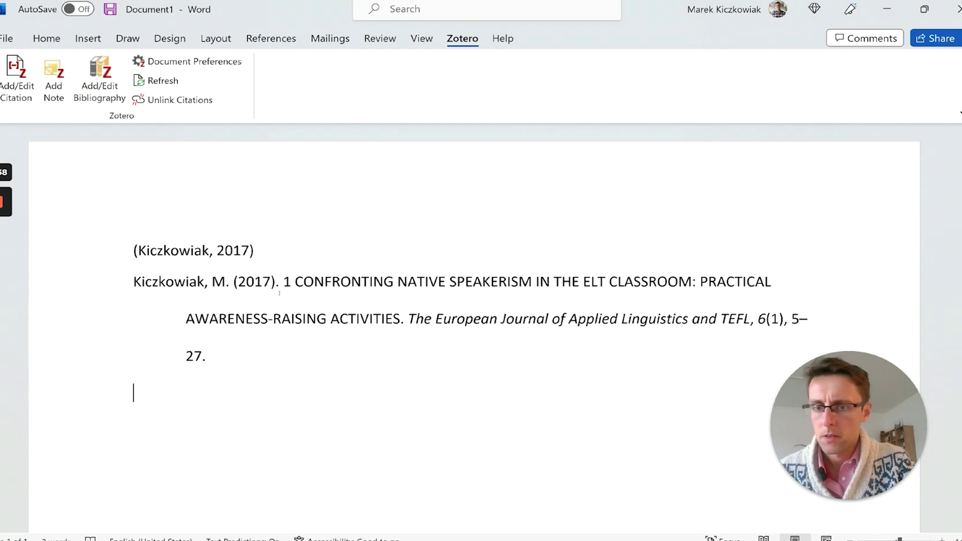
{"action": "left_click", "coordinate": [375, 311]}
{"action": "left_click_drag", "start_coordinate": [374, 311], "coordinate": [400, 319]}
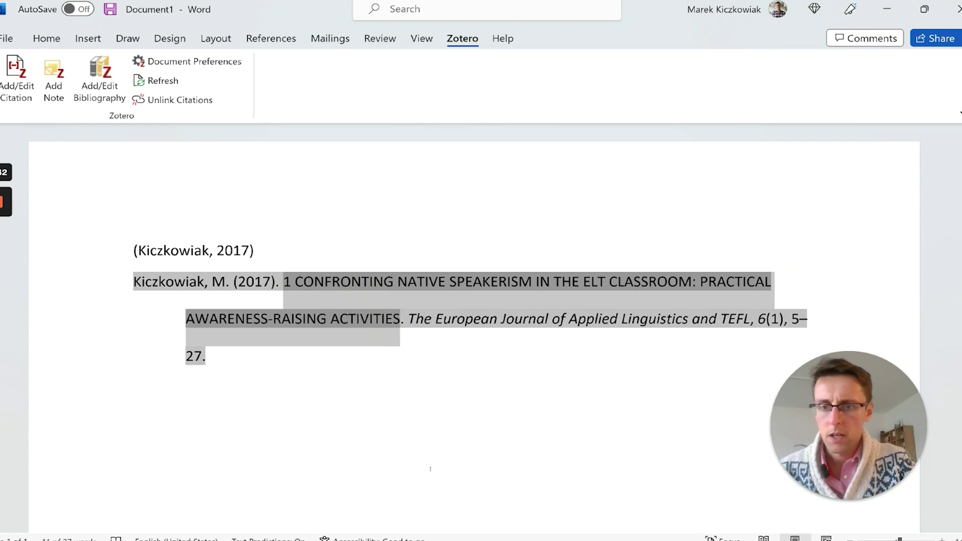
{"action": "left_click", "coordinate": [296, 283]}
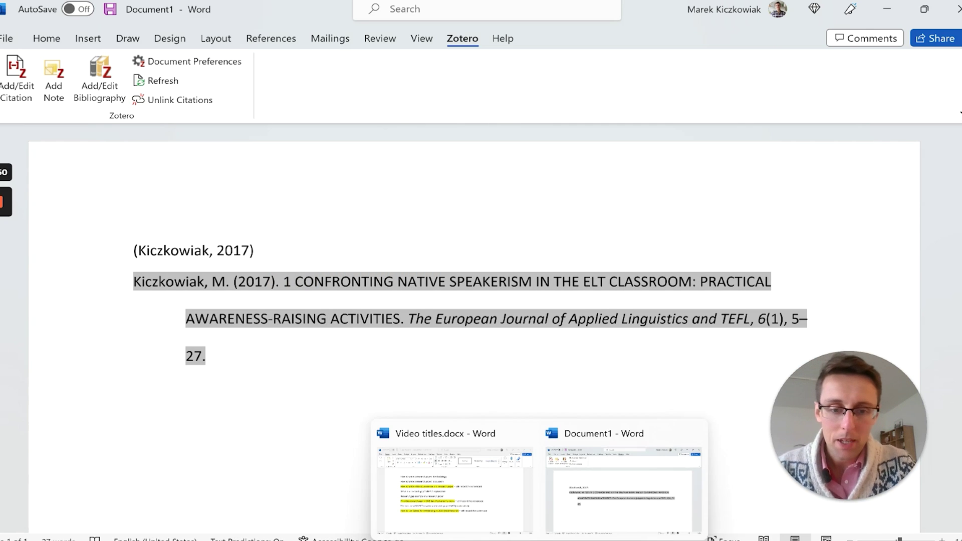
- Switch to Zotero and change the title of the all-caps Gale article to "Confron"
{"action": "left_click", "coordinate": [572, 539]}
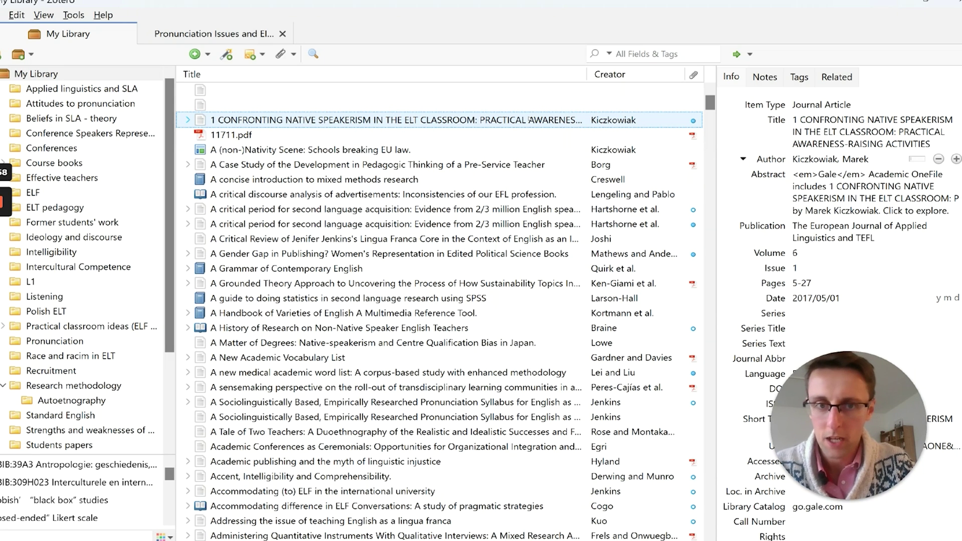
{"action": "left_click", "coordinate": [860, 138]}
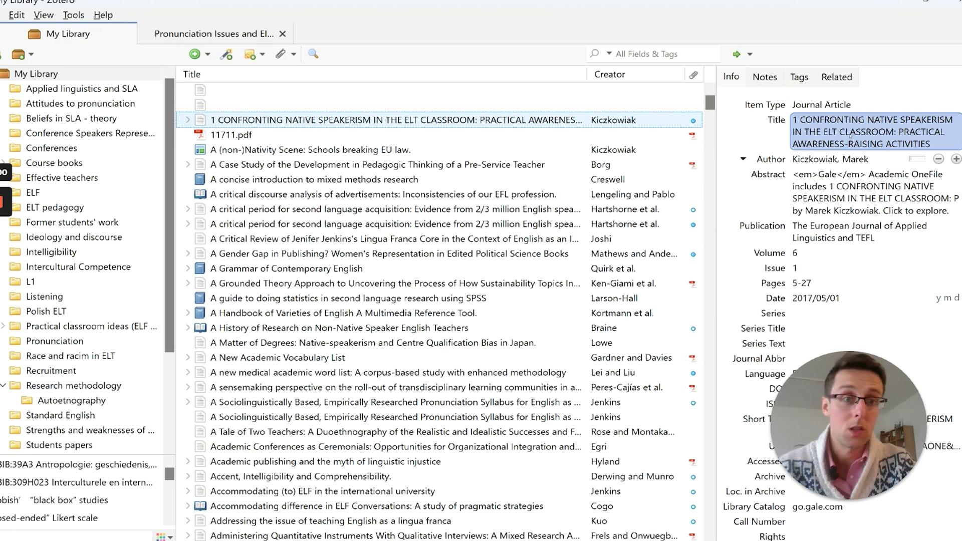
{"action": "left_click", "coordinate": [851, 136]}
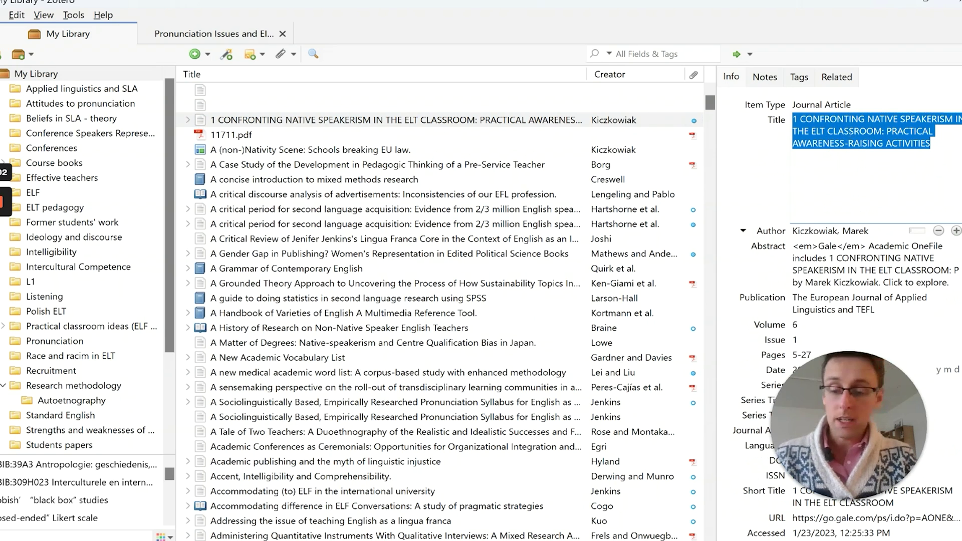
{"action": "type", "text": "Confron"}
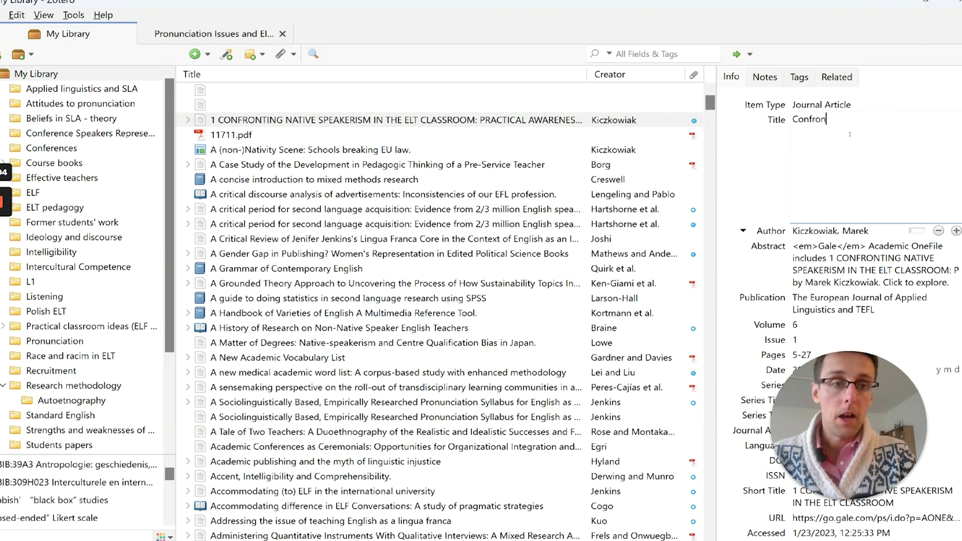
{"action": "key", "text": "Return"}
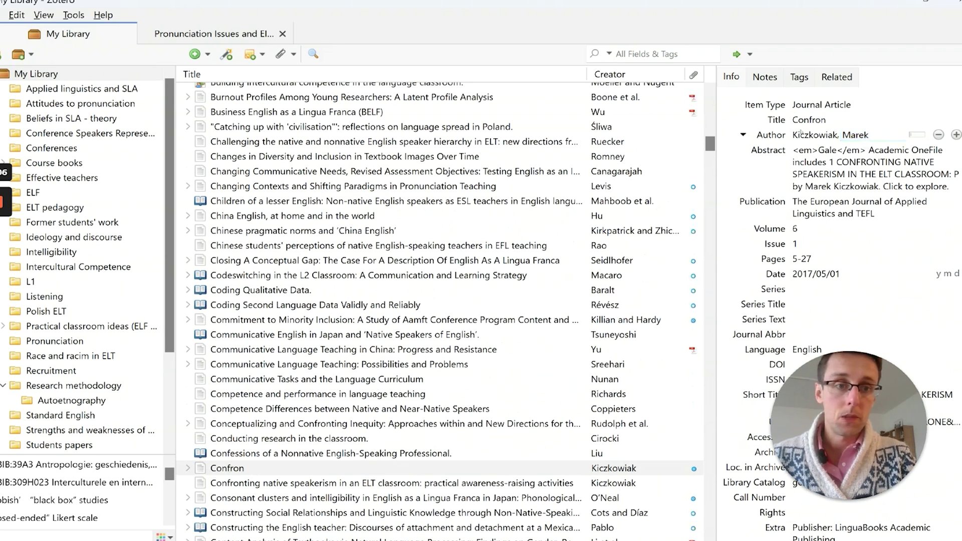
{"action": "left_click", "coordinate": [436, 470]}
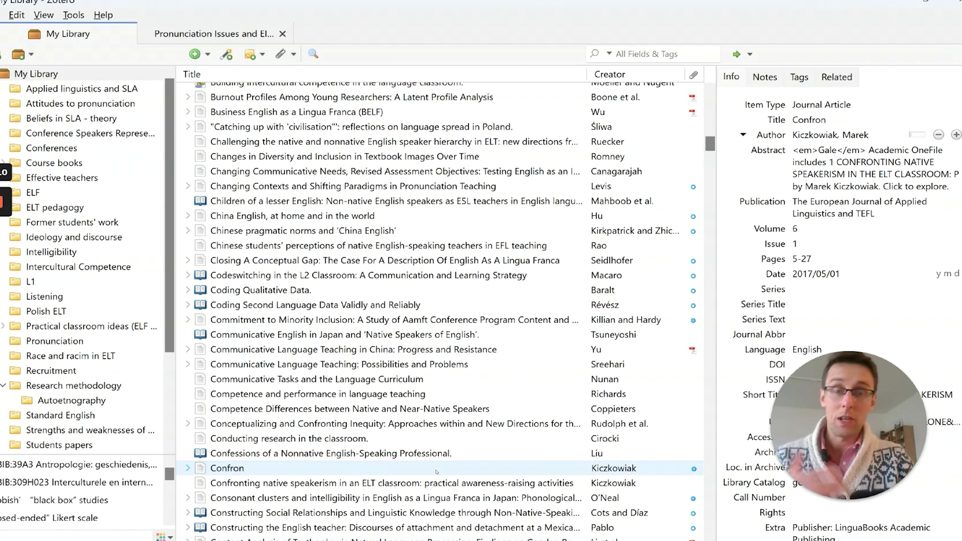
- Switch to Word's Document1 and refresh the Zotero references to apply the edited title
{"action": "left_click", "coordinate": [539, 540]}
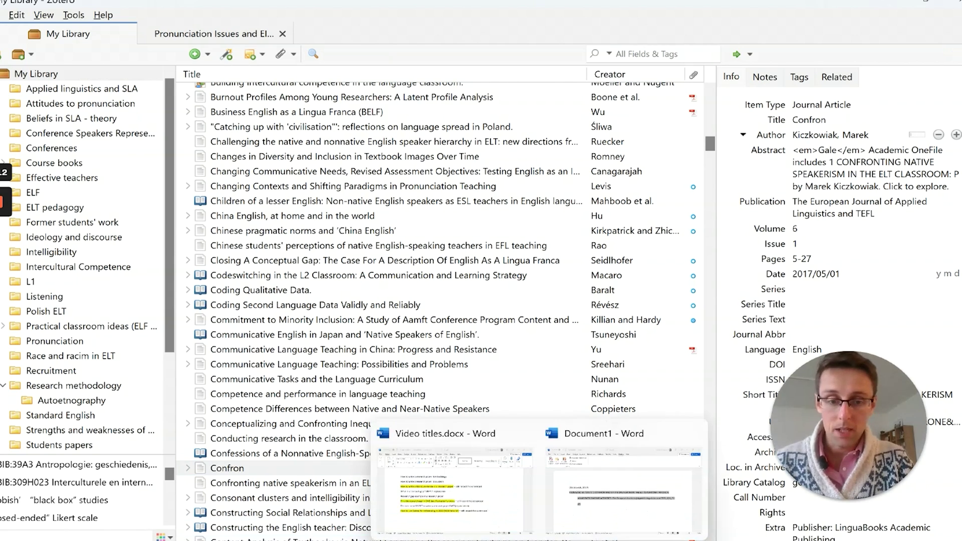
{"action": "left_click", "coordinate": [603, 501]}
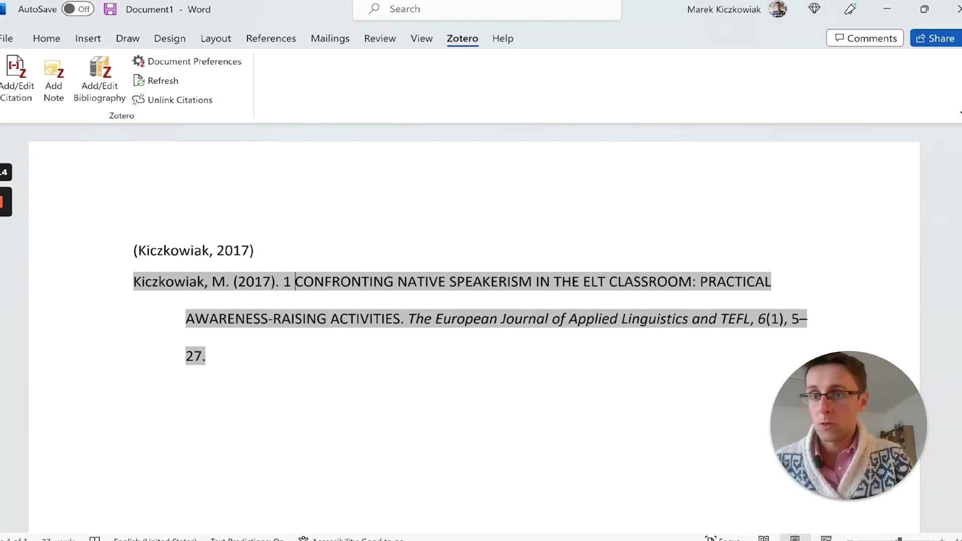
{"action": "left_click", "coordinate": [151, 81]}
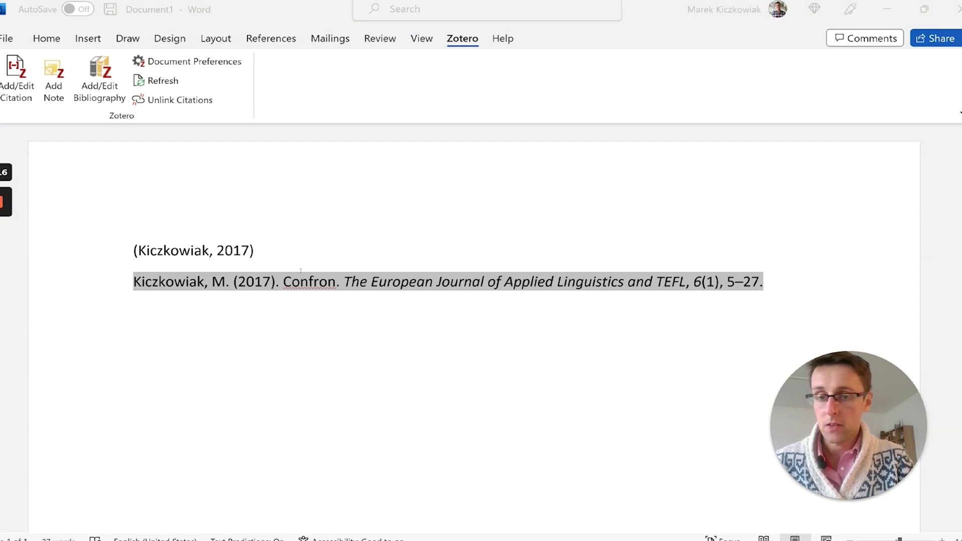
- Switch to Zotero and move the "Confron" item to the Trash
{"action": "mouse_move", "coordinate": [574, 540]}
{"action": "left_click", "coordinate": [497, 469]}
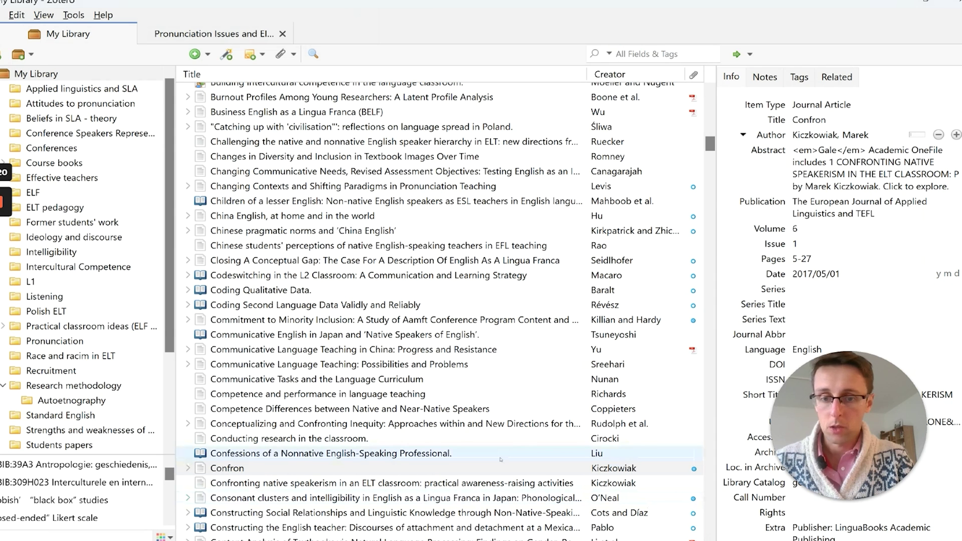
{"action": "left_click", "coordinate": [496, 469]}
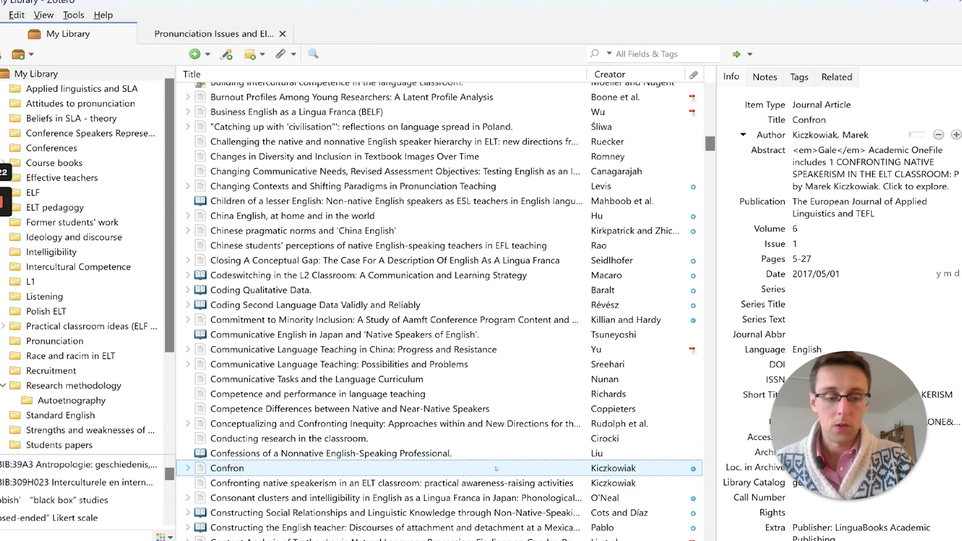
{"action": "key", "text": "Delete"}
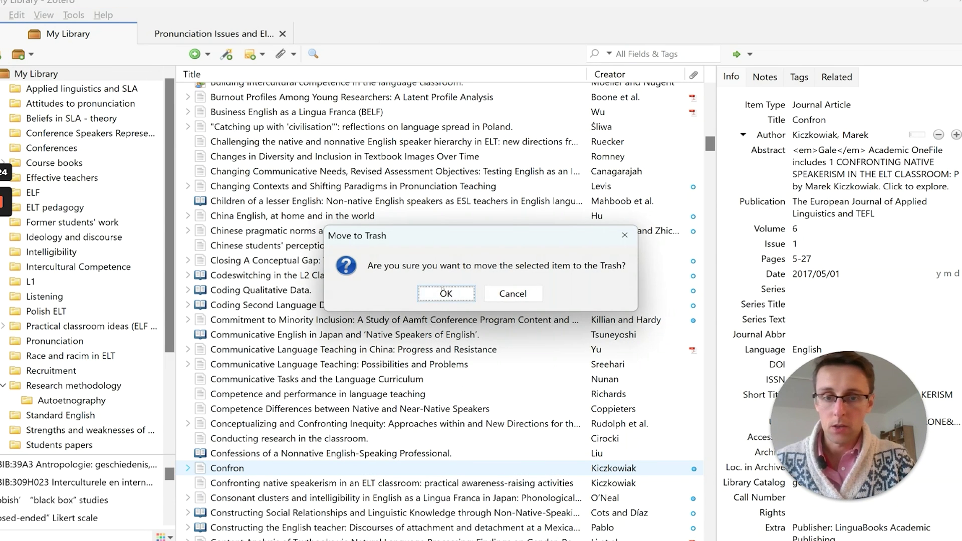
{"action": "left_click", "coordinate": [446, 294]}
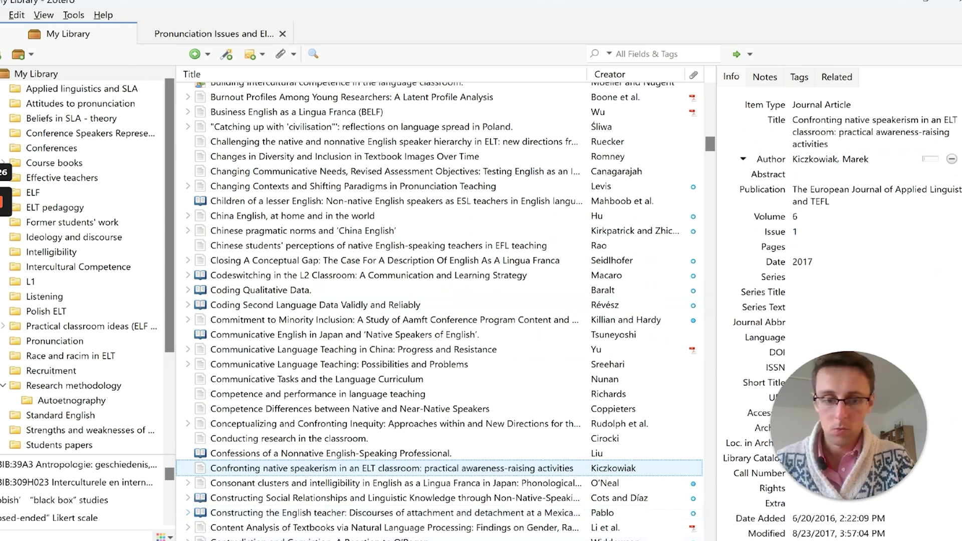
- Delete the whole content of Document1 in Word and return to the Gale article page in Chrome
{"action": "left_click", "coordinate": [622, 453]}
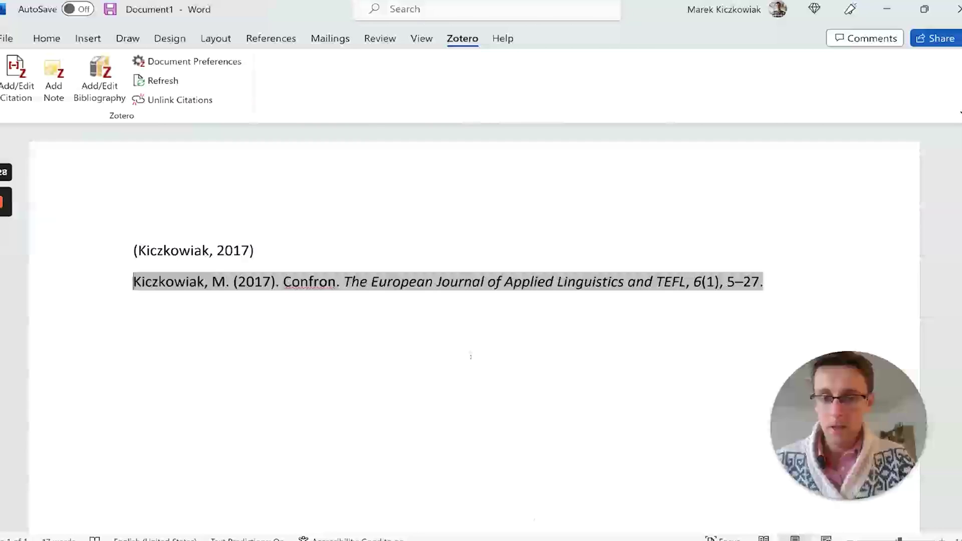
{"action": "key", "text": "ctrl+a"}
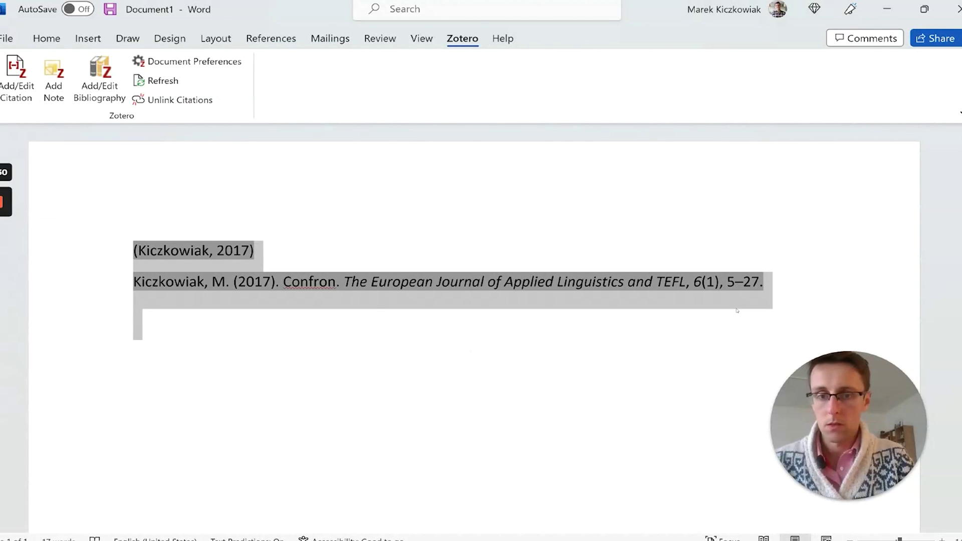
{"action": "key", "text": "Delete"}
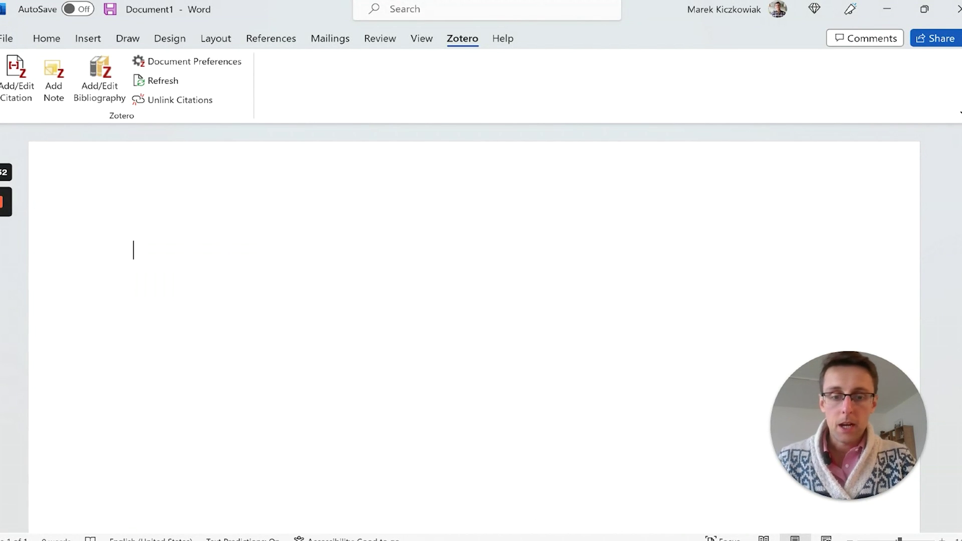
{"action": "mouse_move", "coordinate": [608, 540]}
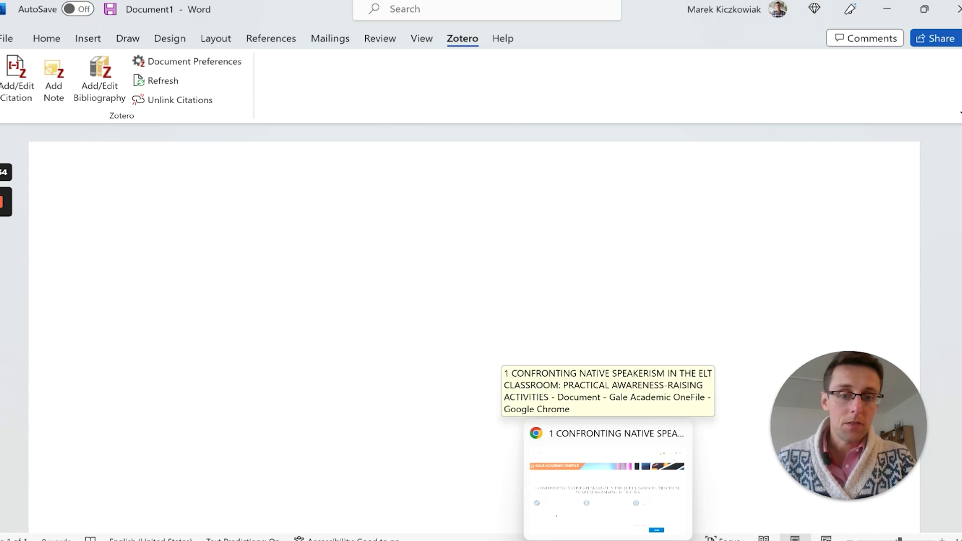
{"action": "left_click", "coordinate": [608, 481]}
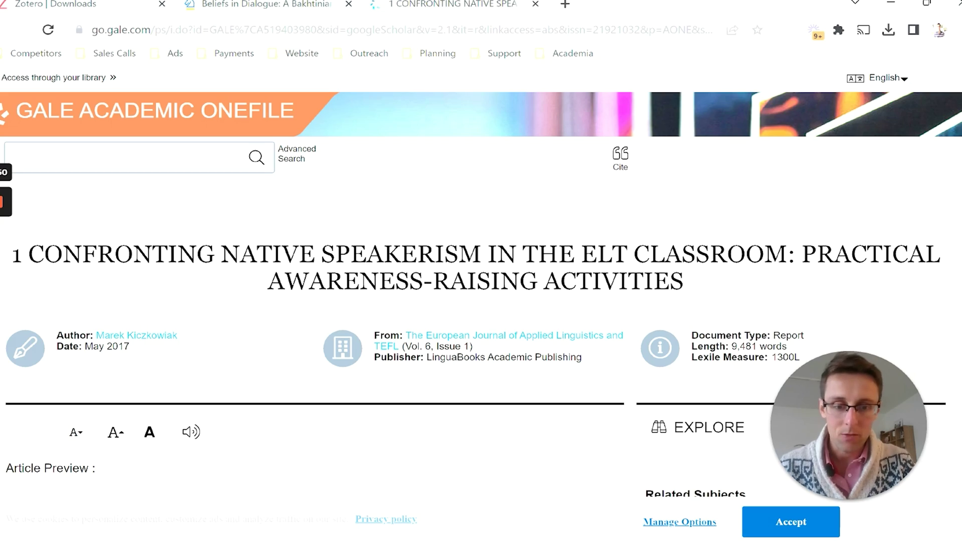
- Switch to Zotero and add a new blank Book item to My Library
{"action": "left_click", "coordinate": [574, 441]}
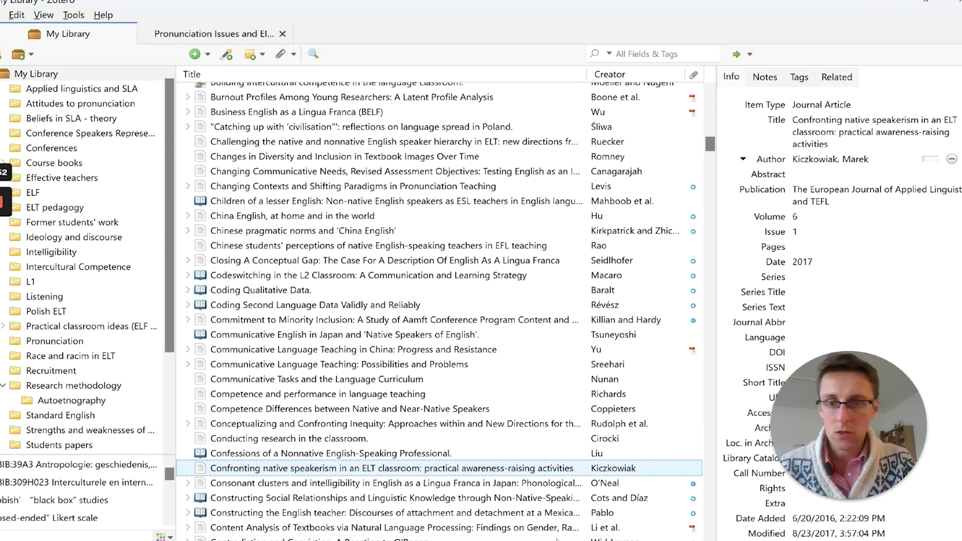
{"action": "left_click", "coordinate": [204, 54]}
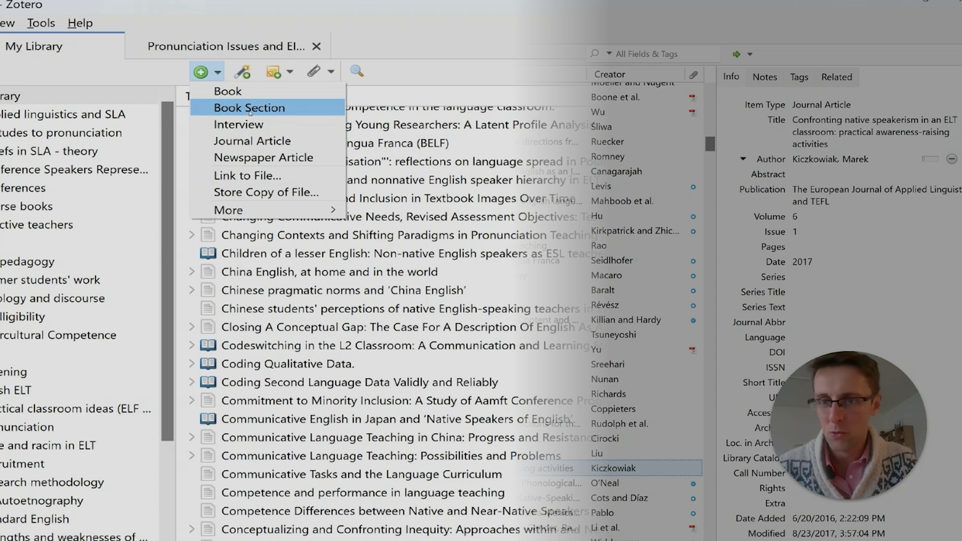
{"action": "mouse_move", "coordinate": [251, 210]}
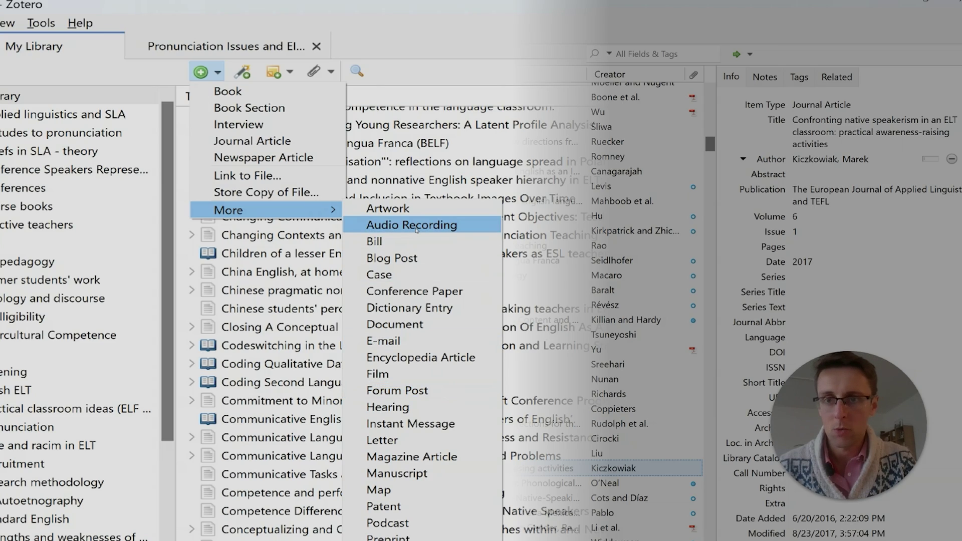
{"action": "left_click", "coordinate": [228, 91]}
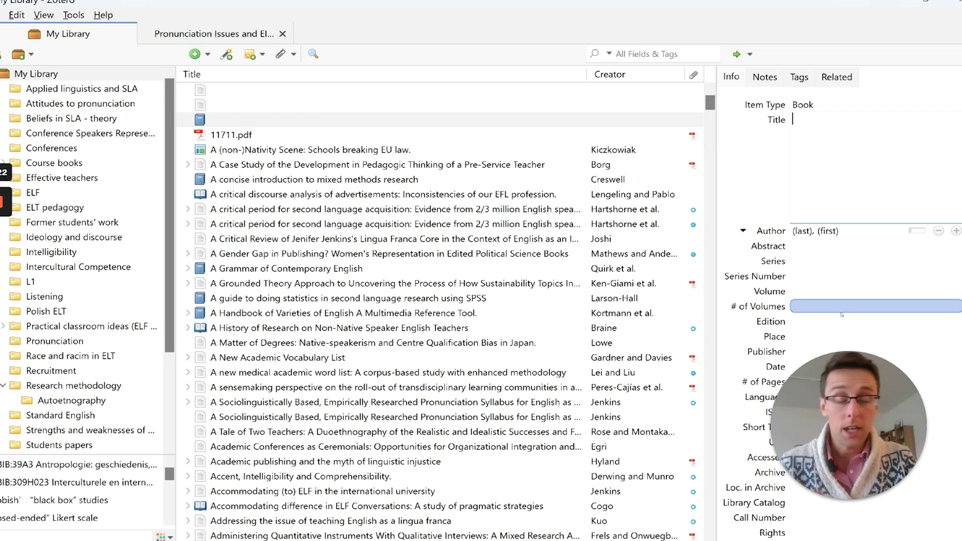
- Move the blank book and the two untitled journal article items at the start of the library list to the Trash
{"action": "left_click", "coordinate": [581, 121]}
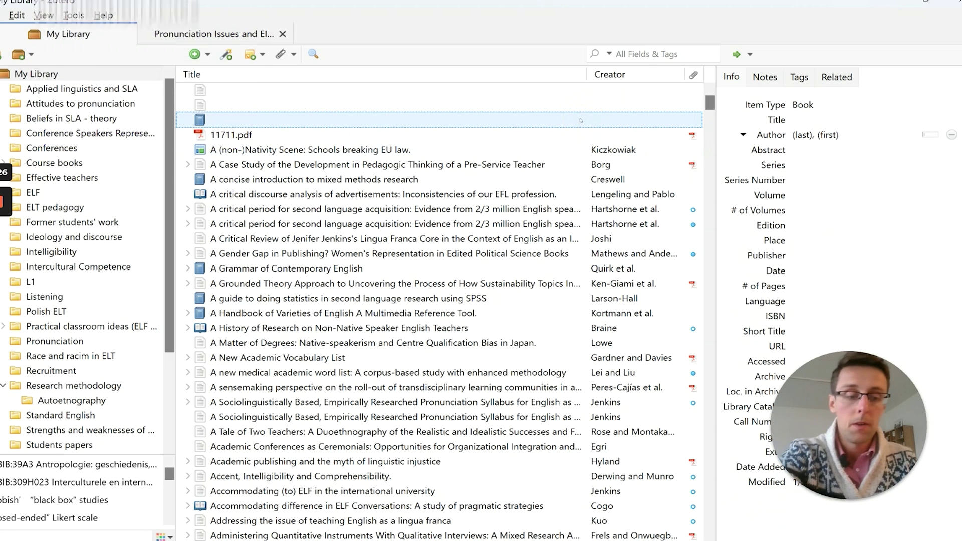
{"action": "key", "text": "Delete"}
{"action": "left_click", "coordinate": [446, 294]}
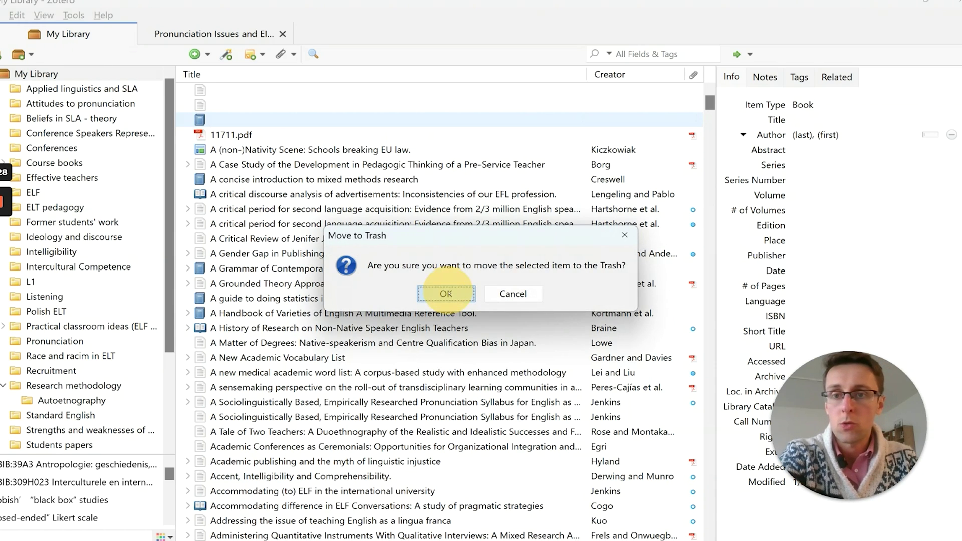
{"action": "left_click", "coordinate": [415, 95]}
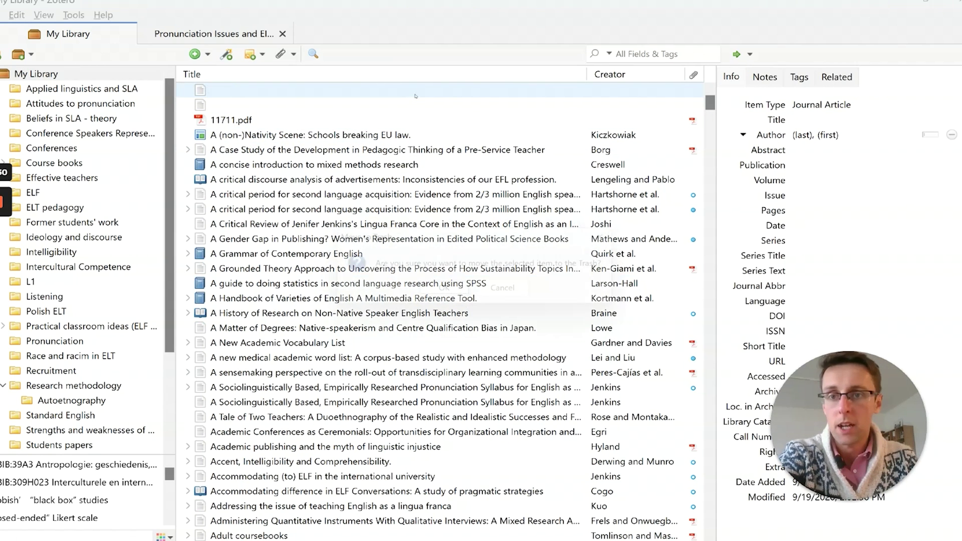
{"action": "key", "text": "Delete"}
{"action": "left_click", "coordinate": [443, 293]}
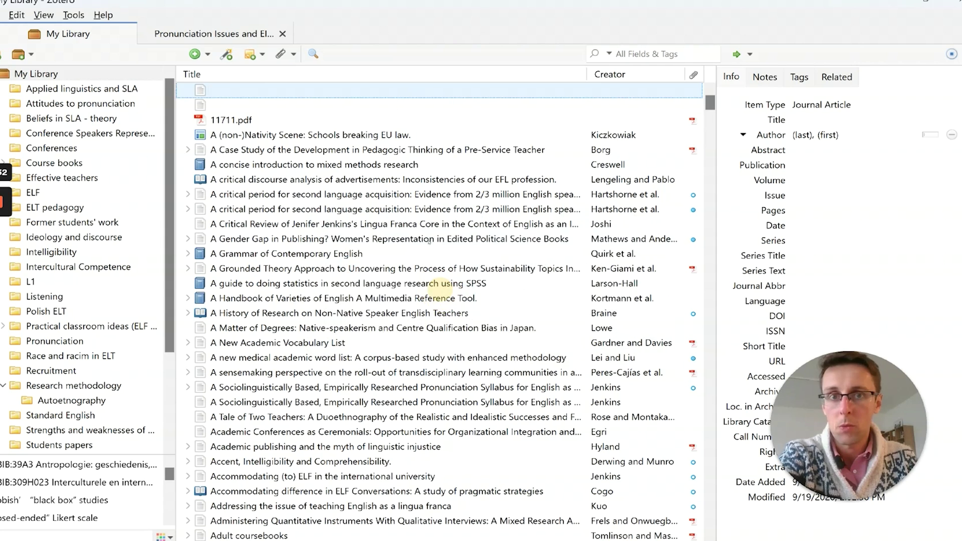
{"action": "left_click", "coordinate": [420, 93]}
{"action": "key", "text": "Delete"}
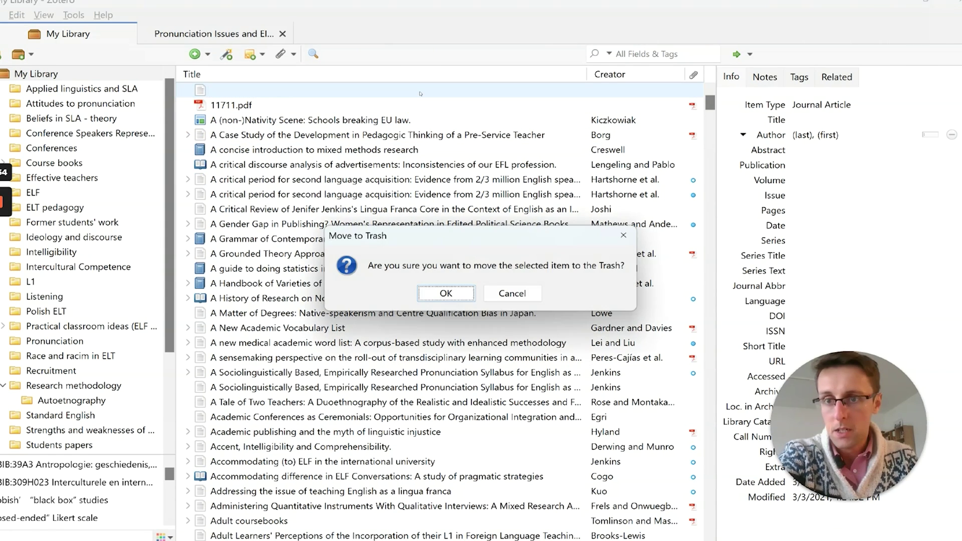
{"action": "left_click", "coordinate": [445, 291]}
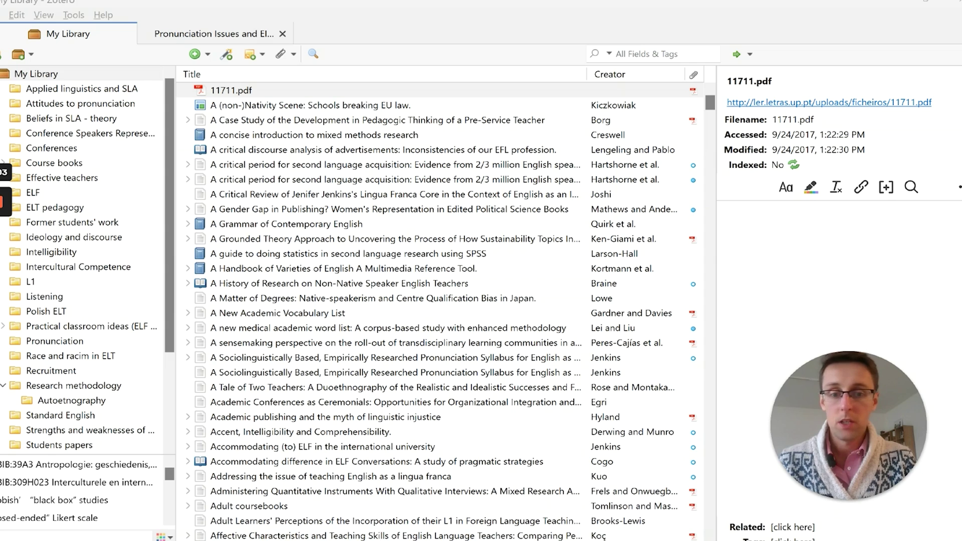
- Switch to Document1 in Word, look through the citation styles in the Zotero document preferences, and open the style management
{"action": "mouse_move", "coordinate": [574, 540]}
{"action": "key", "text": "alt+Tab"}
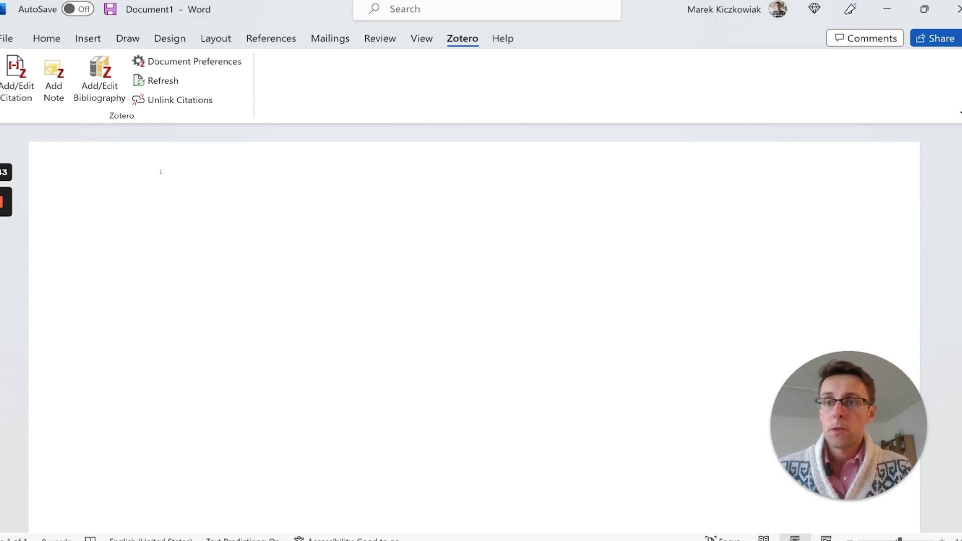
{"action": "left_click", "coordinate": [196, 62]}
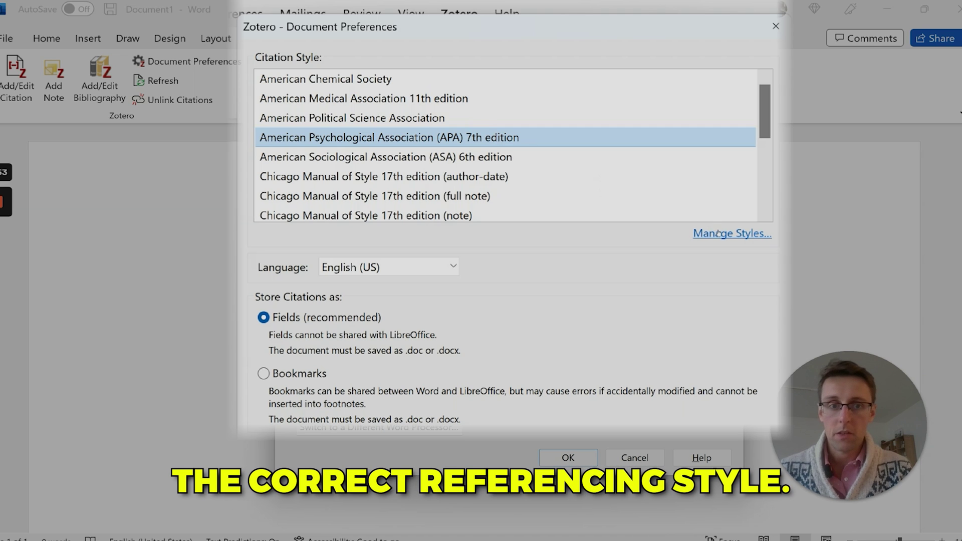
{"action": "left_click_drag", "start_coordinate": [766, 122], "coordinate": [752, 85]}
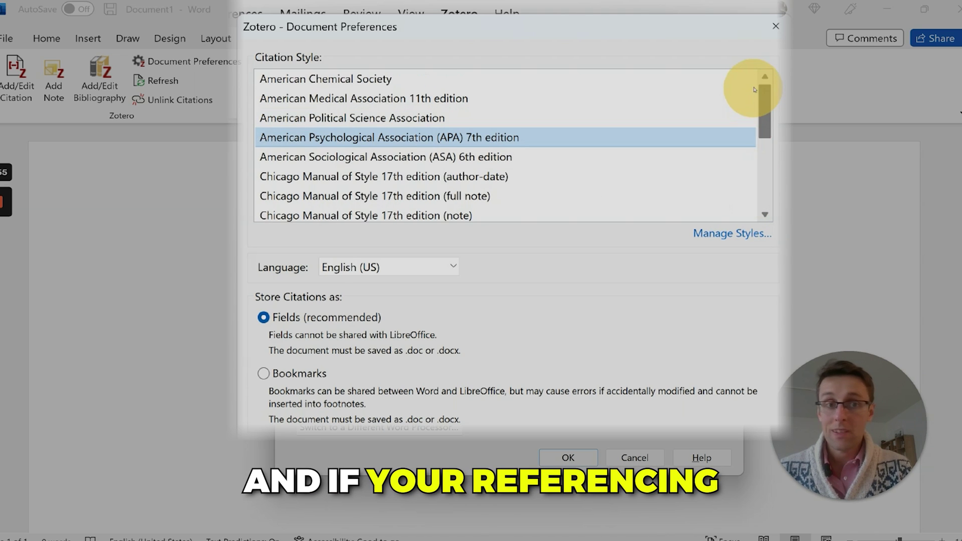
{"action": "left_click", "coordinate": [722, 234]}
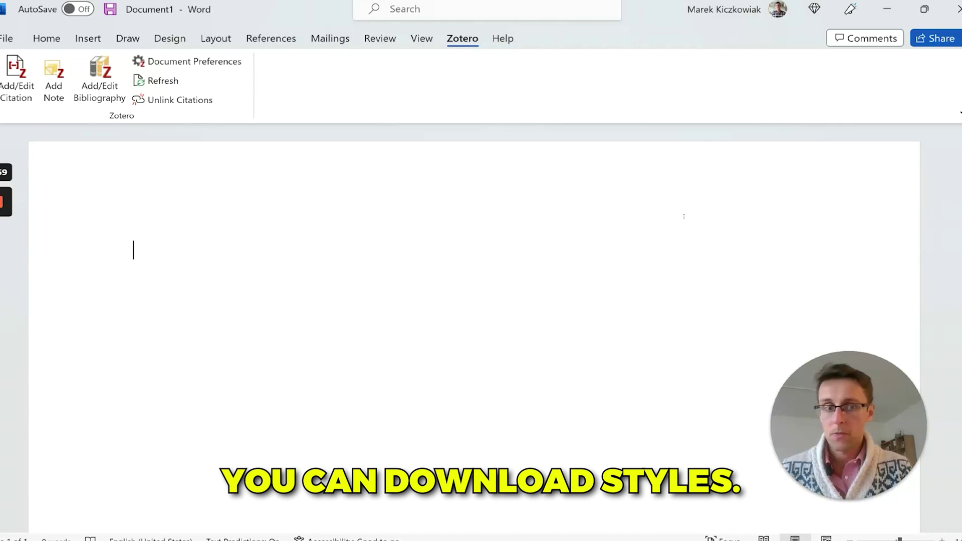
- View the installed citation styles in Zotero Preferences and the repository of additional styles, and close both windows
{"action": "mouse_move", "coordinate": [574, 539]}
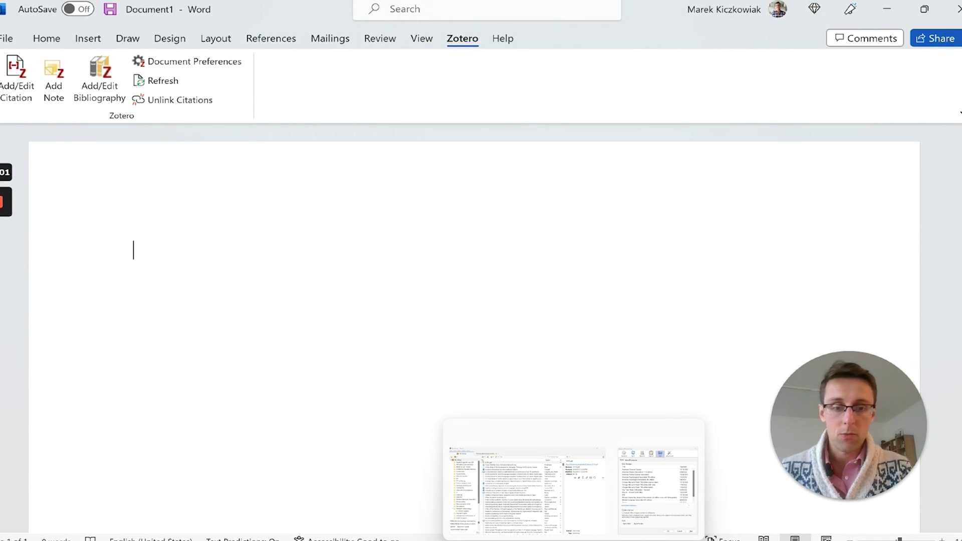
{"action": "left_click", "coordinate": [627, 489]}
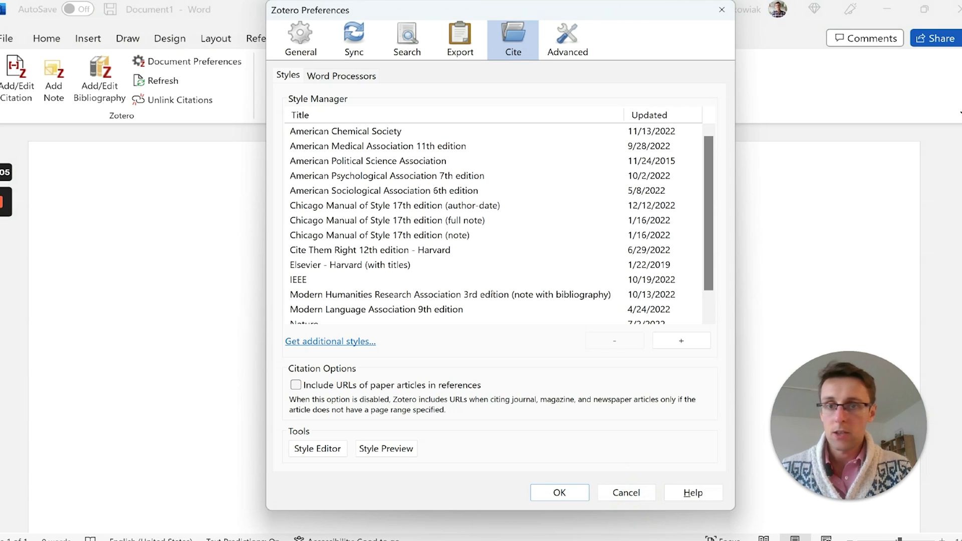
{"action": "scroll", "coordinate": [492, 294], "scroll_direction": "down", "scroll_amount": 1}
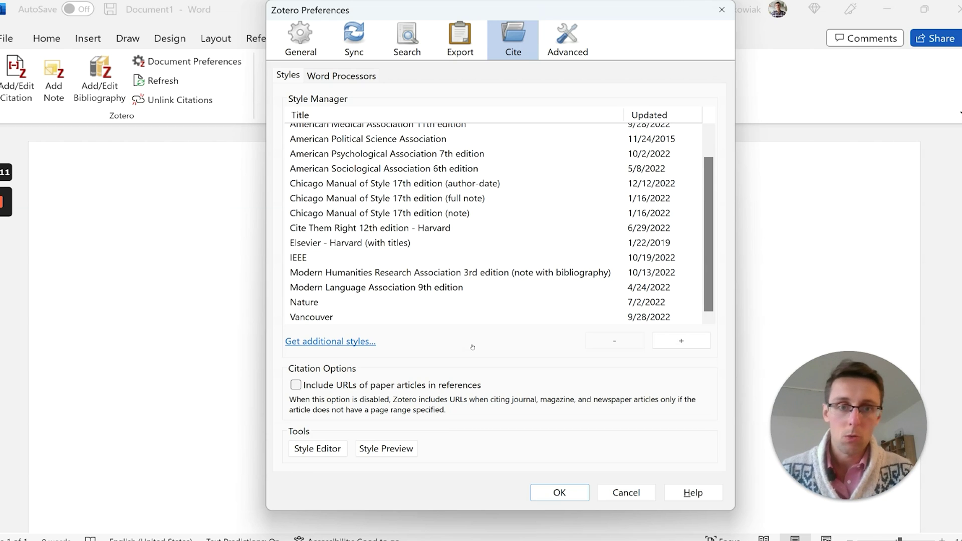
{"action": "left_click", "coordinate": [359, 346]}
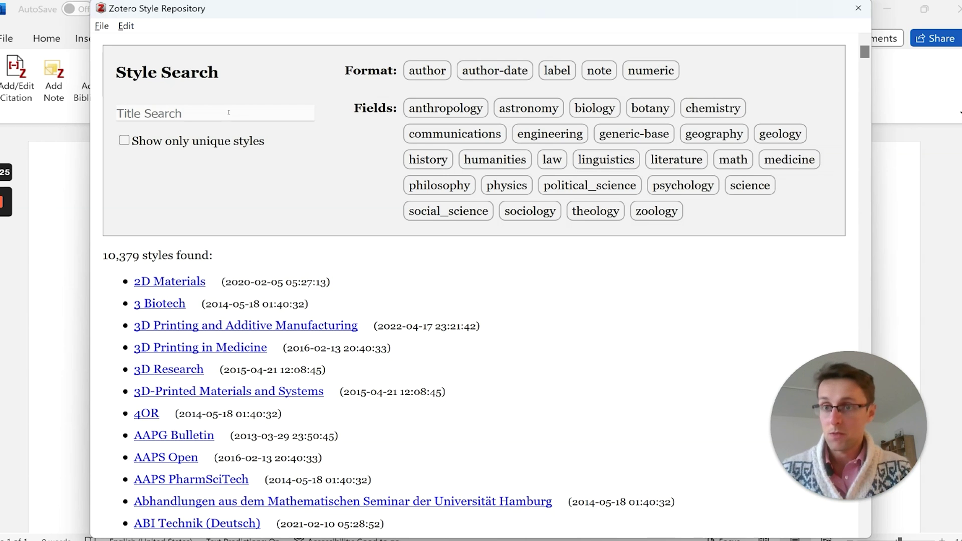
{"action": "mouse_move", "coordinate": [299, 327]}
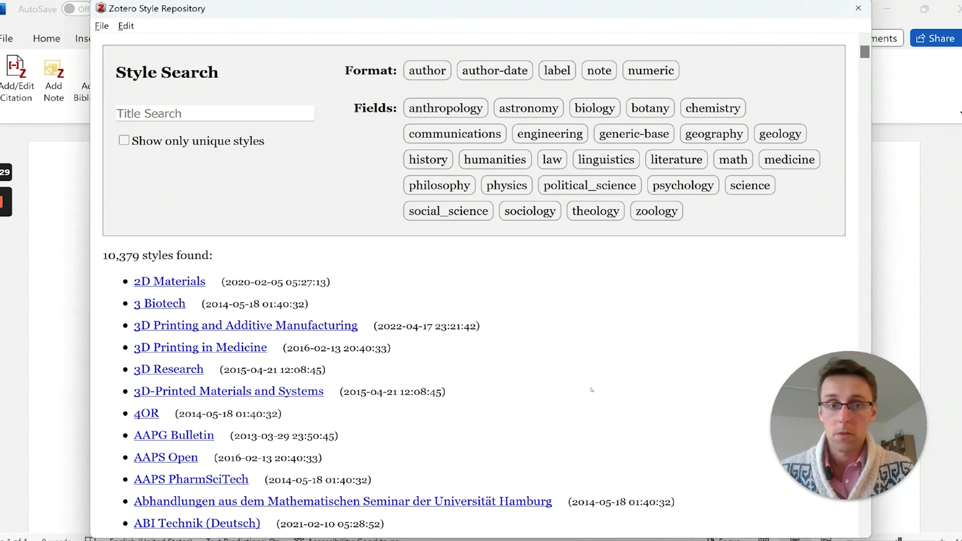
{"action": "left_click", "coordinate": [858, 8]}
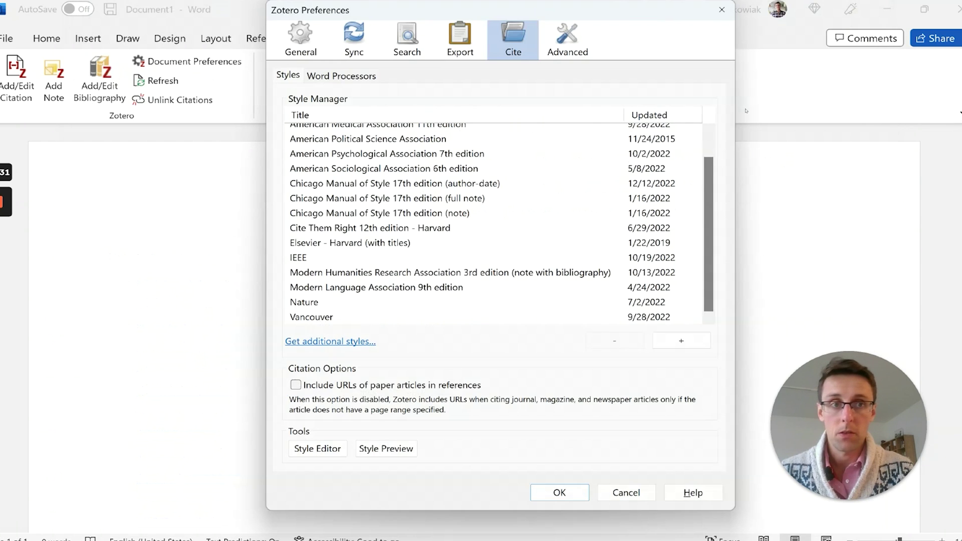
{"action": "left_click", "coordinate": [721, 10]}
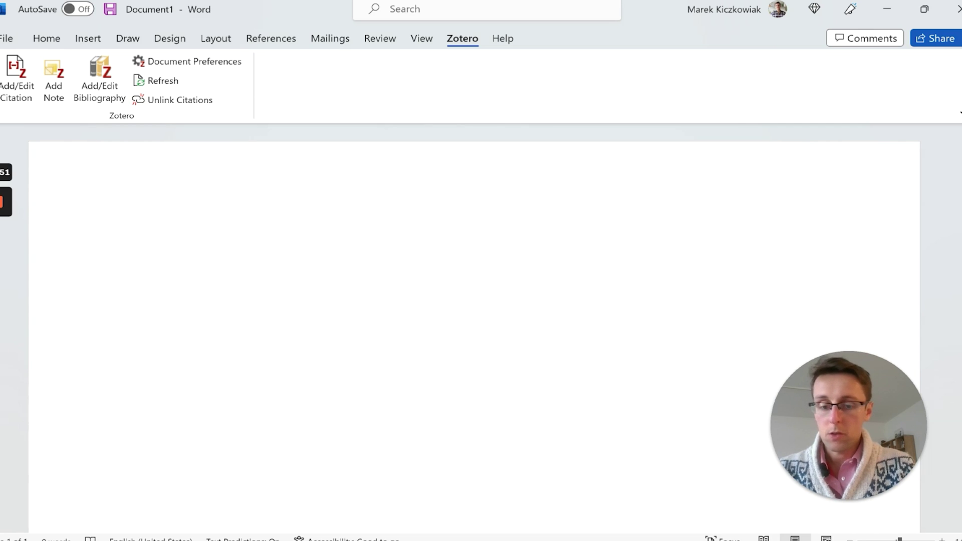
- Write a sentence in Document1 consisting of the article author's surname followed by "shows that XYZ"
{"action": "type", "text": "KIczkoi"}
{"action": "key", "text": "BackSpace"}
{"action": "type", "text": "wiak show"}
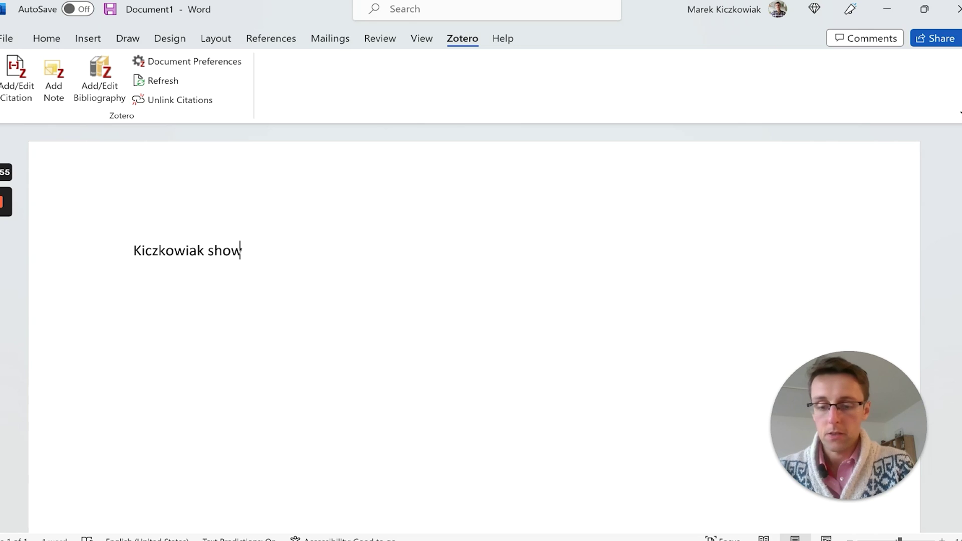
{"action": "type", "text": "s that XYZ"}
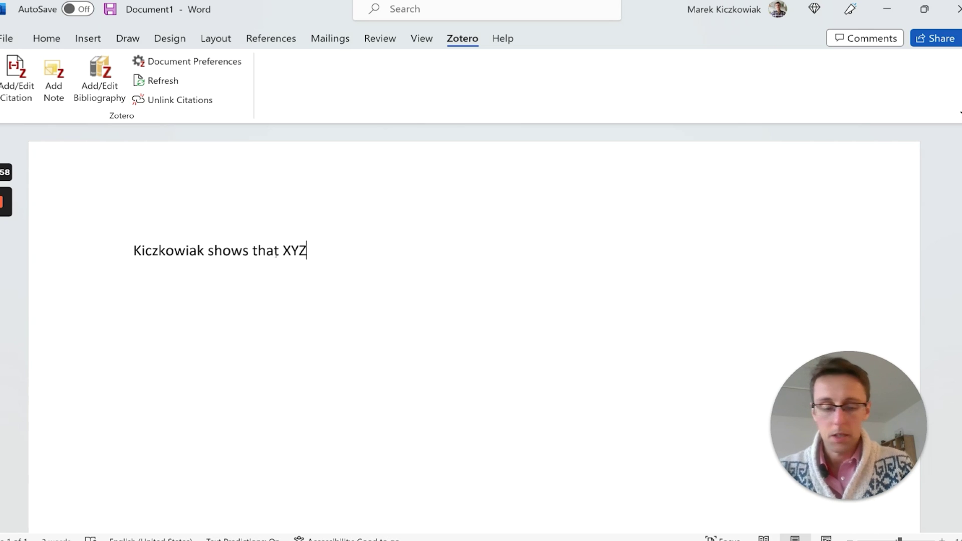
- Insert a Zotero citation of the 2021 article "Pronunciation in course books: English as a Lingua Franca perspective" after the author's surname
{"action": "key", "text": "ctrl+Left"}
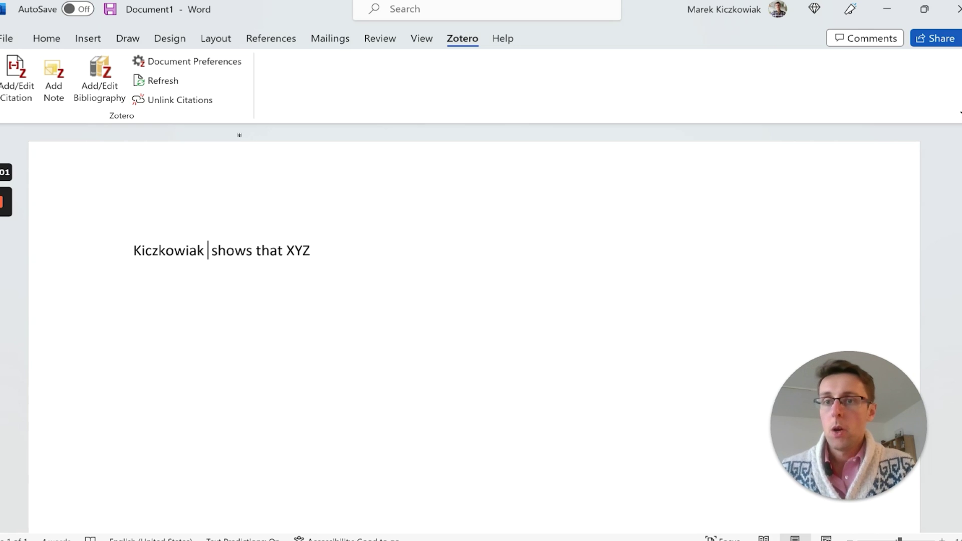
{"action": "left_click", "coordinate": [16, 75]}
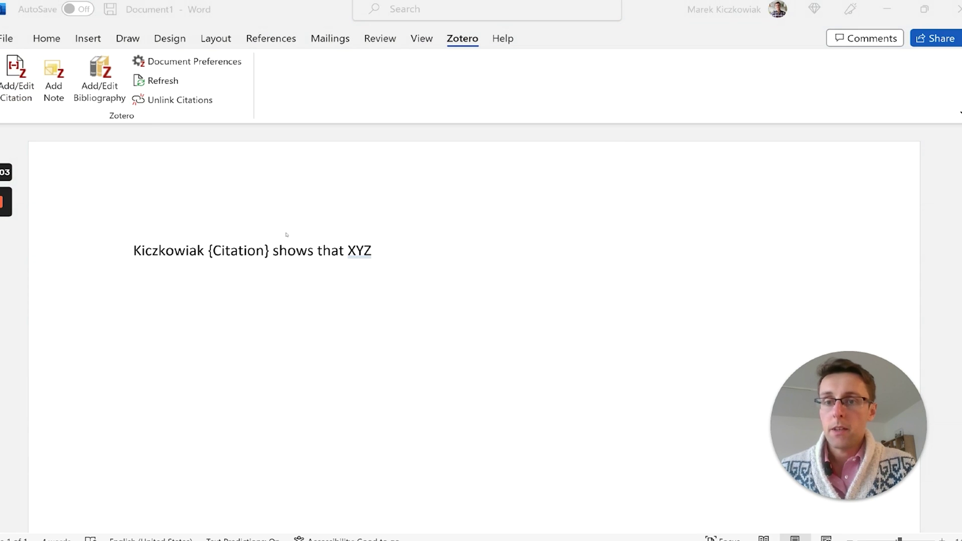
{"action": "type", "text": "kiczkowiak"}
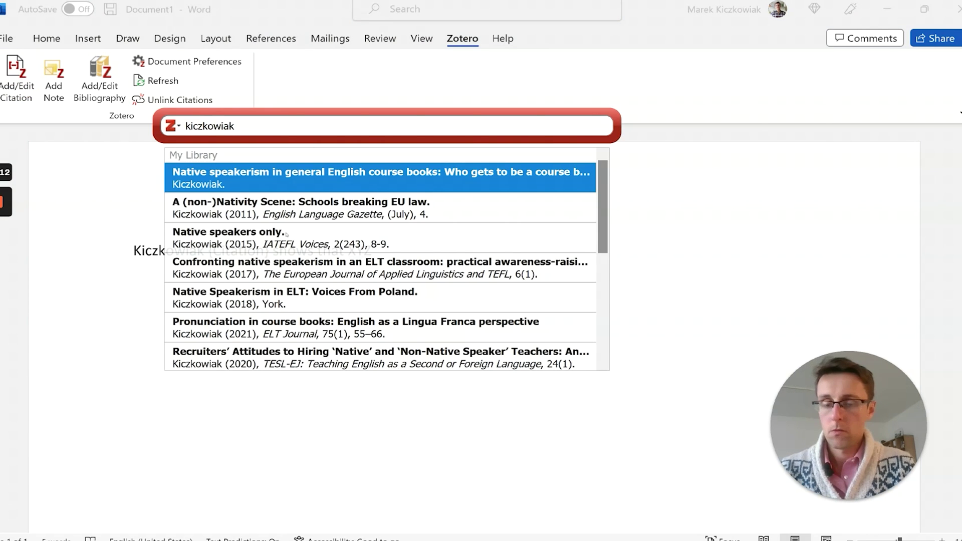
{"action": "key", "text": "Down"}
{"action": "key", "text": "Down"}
{"action": "key", "text": "Down"}
{"action": "key", "text": "Down"}
{"action": "key", "text": "Down"}
{"action": "key", "text": "Return"}
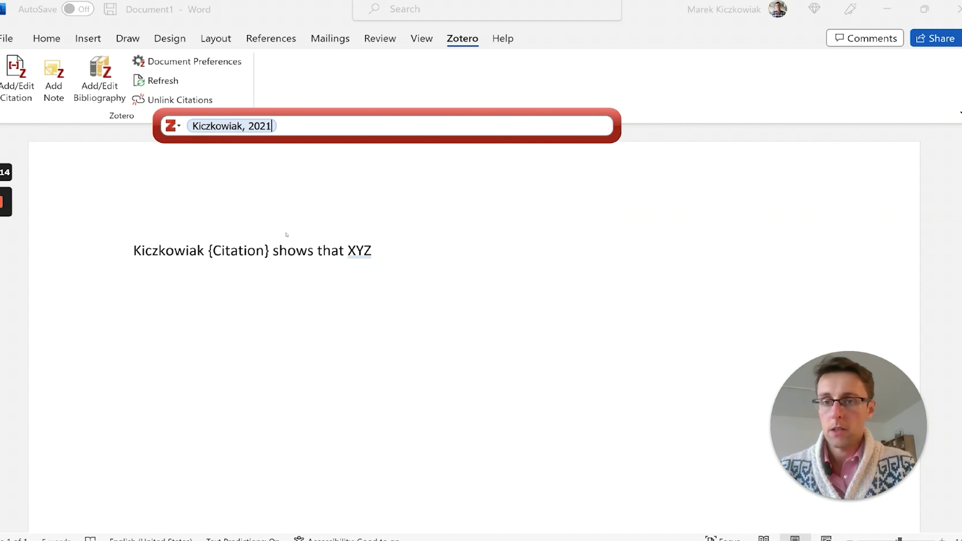
{"action": "key", "text": "Return"}
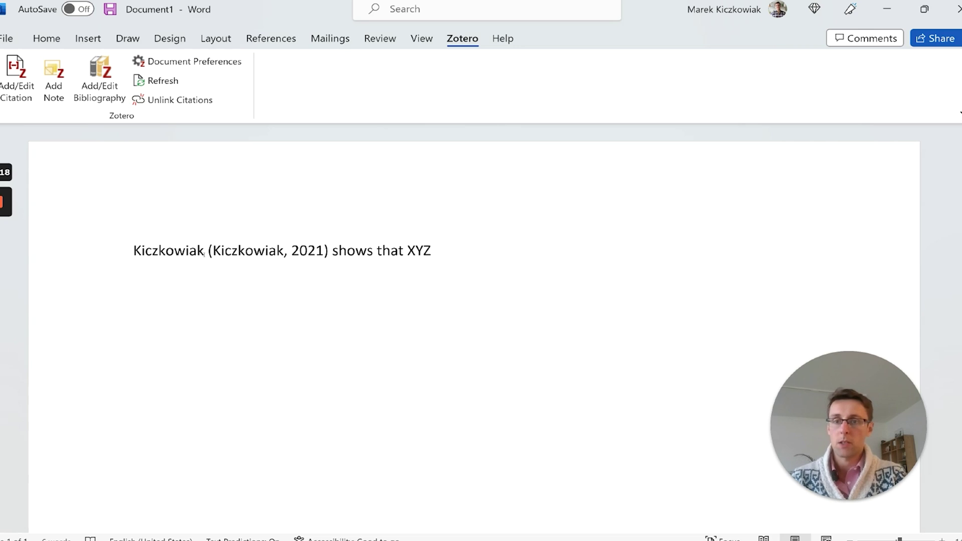
- Edit the 2021 citation in the sentence with Omit Author enabled, so only the year stands in parentheses
{"action": "left_click", "coordinate": [183, 250]}
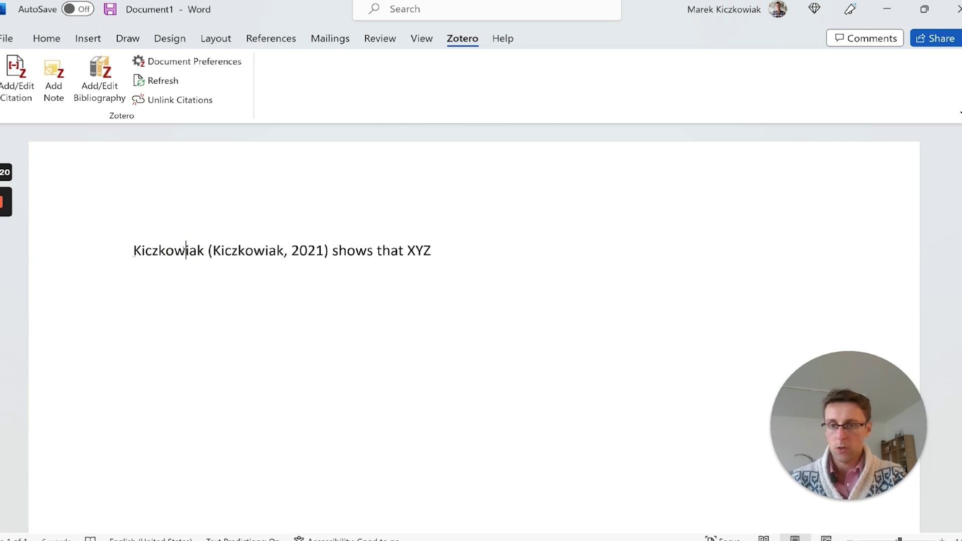
{"action": "left_click", "coordinate": [296, 253]}
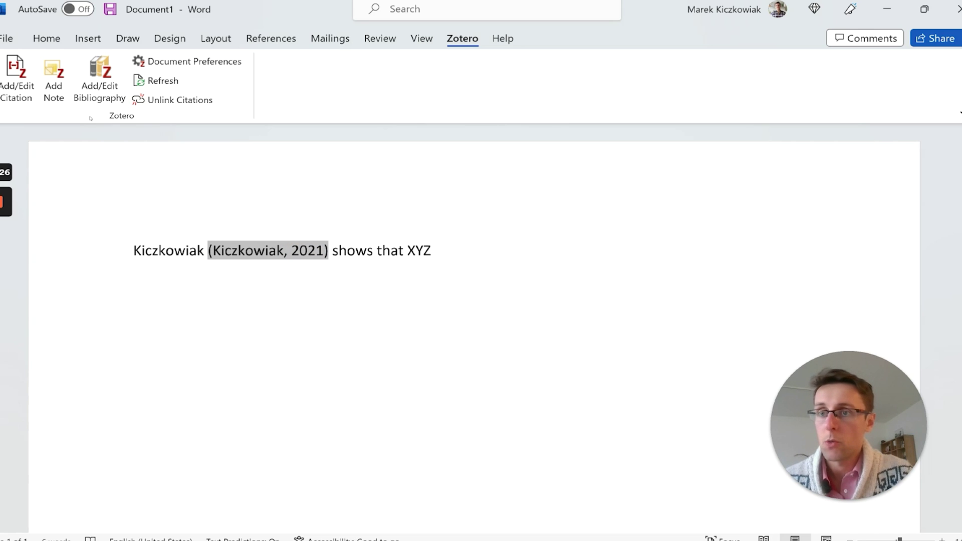
{"action": "left_click", "coordinate": [16, 75]}
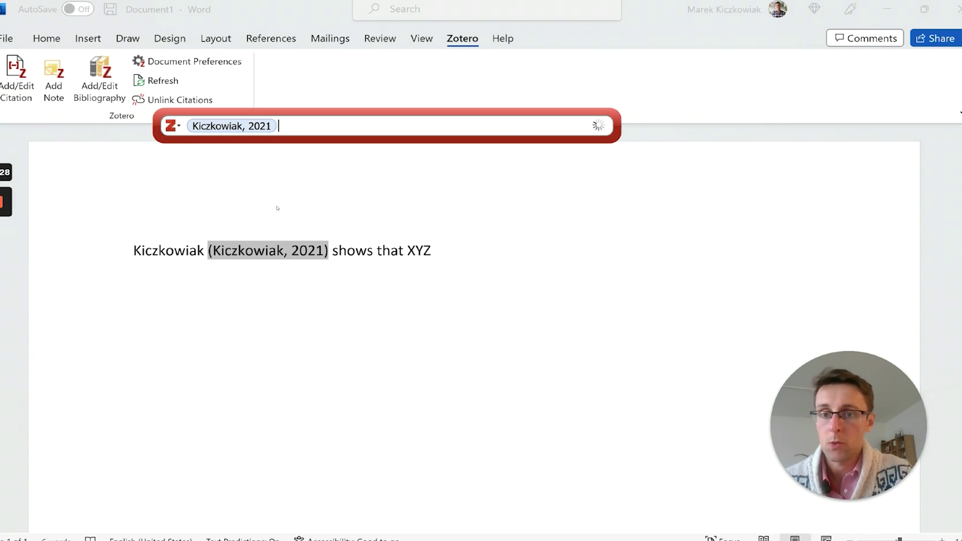
{"action": "left_click", "coordinate": [232, 126]}
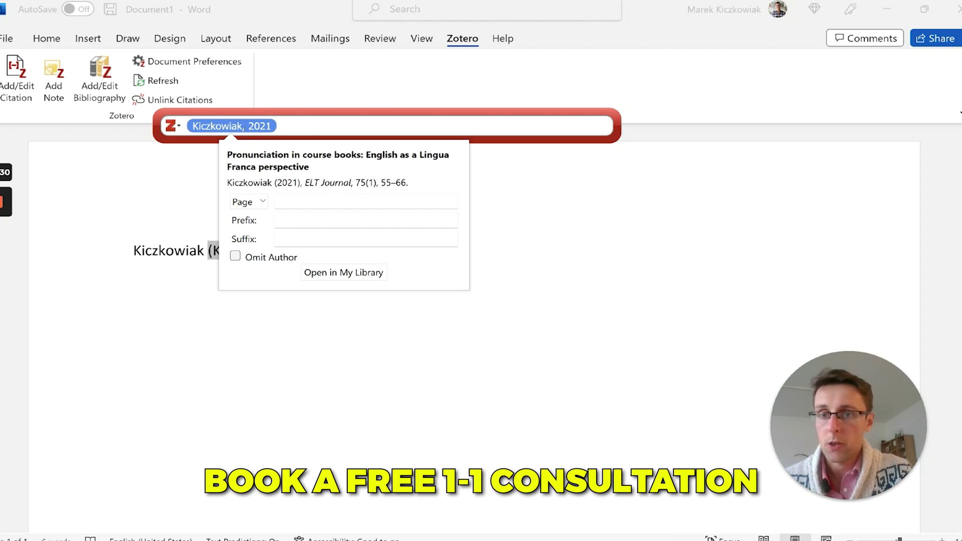
{"action": "left_click", "coordinate": [235, 256]}
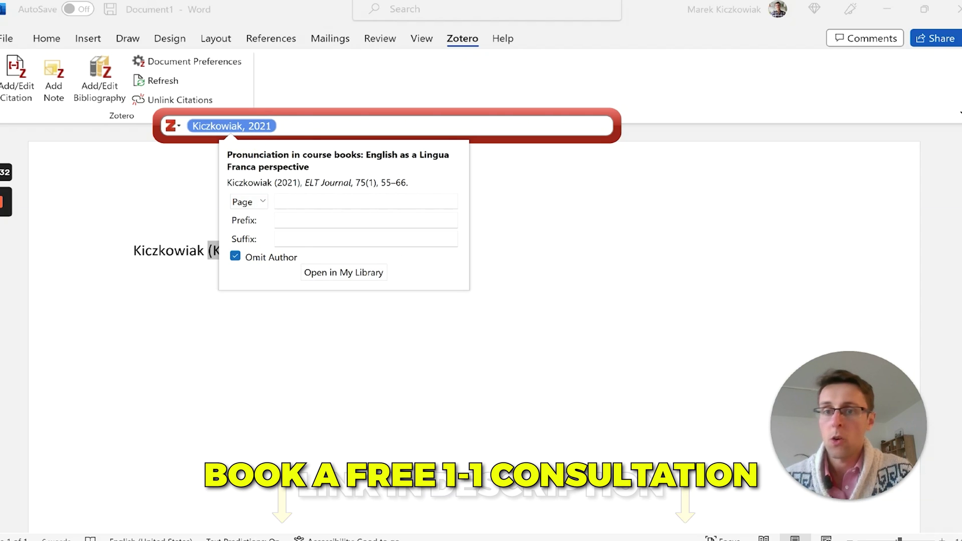
{"action": "key", "text": "Return"}
{"action": "key", "text": "Return"}
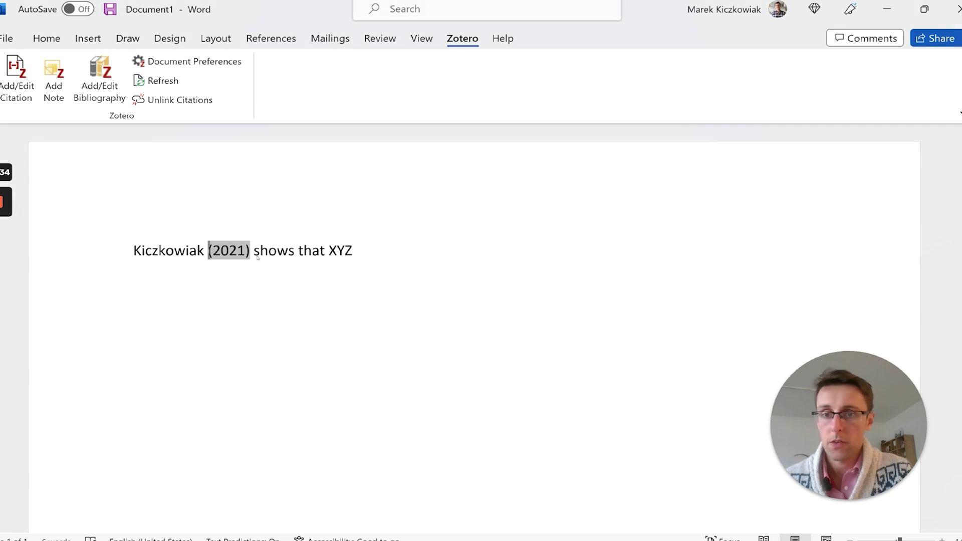
{"action": "left_click", "coordinate": [377, 256]}
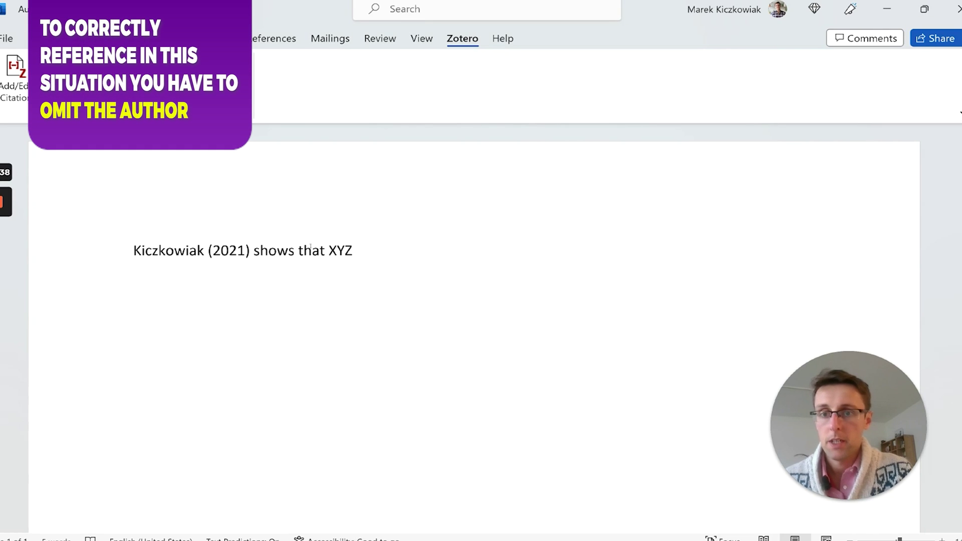
- Enclose XYZ at the end of the sentence in quotation marks to mark it as a direct quote
{"action": "key", "text": "Left"}
{"action": "key", "text": "Left"}
{"action": "key", "text": "Left"}
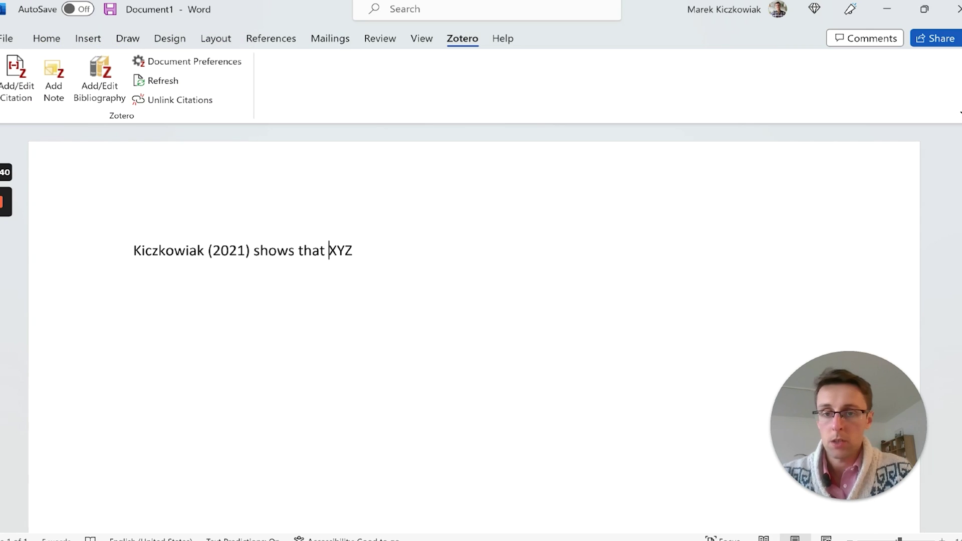
{"action": "type", "text": "@"}
{"action": "key", "text": "BackSpace"}
{"action": "type", "text": "\""}
{"action": "key", "text": "End"}
{"action": "type", "text": "\""}
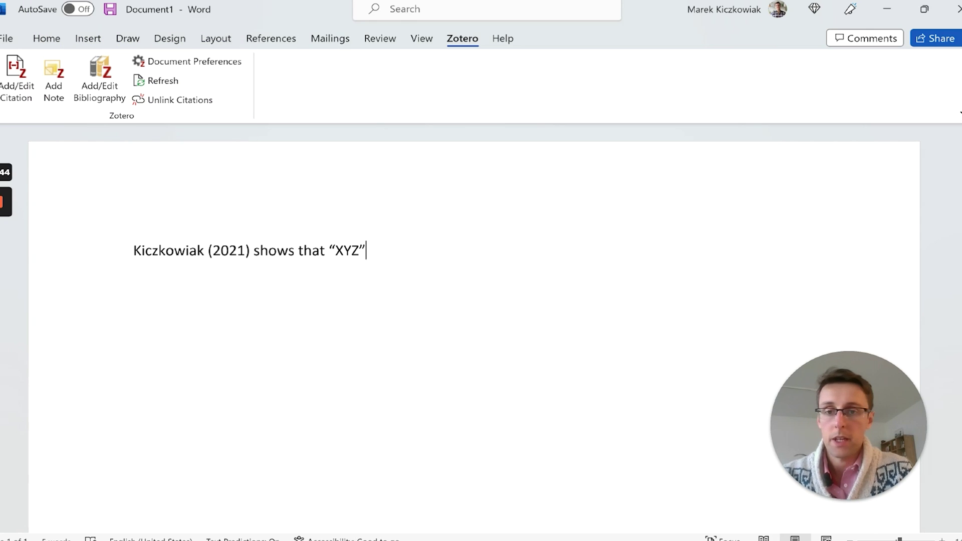
- Edit the 2021 citation in the first sentence to add page number 53
{"action": "left_click", "coordinate": [229, 250]}
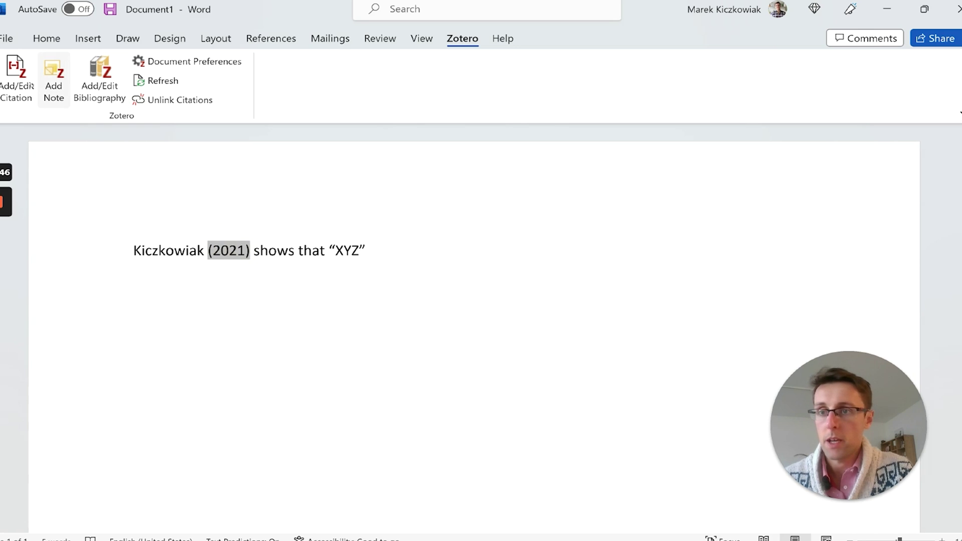
{"action": "left_click", "coordinate": [241, 127]}
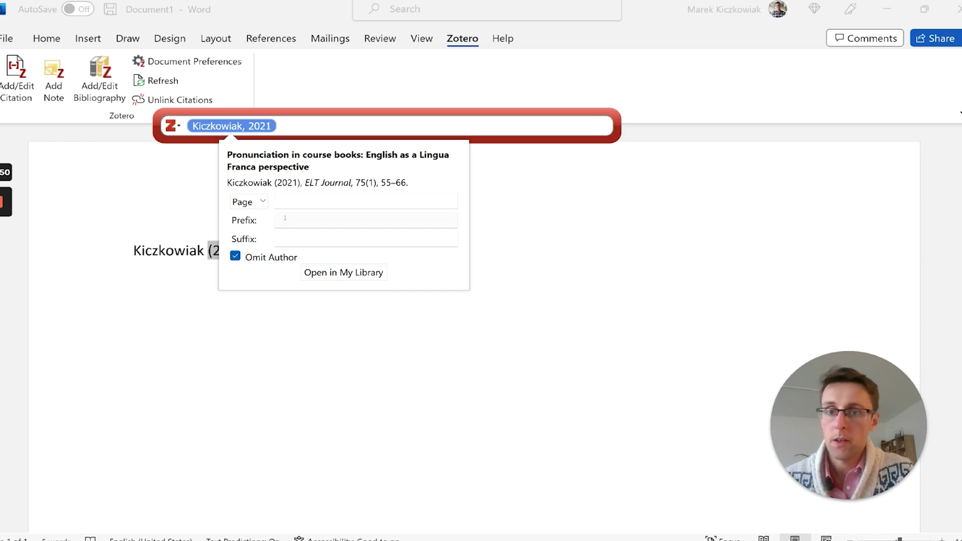
{"action": "left_click", "coordinate": [291, 202]}
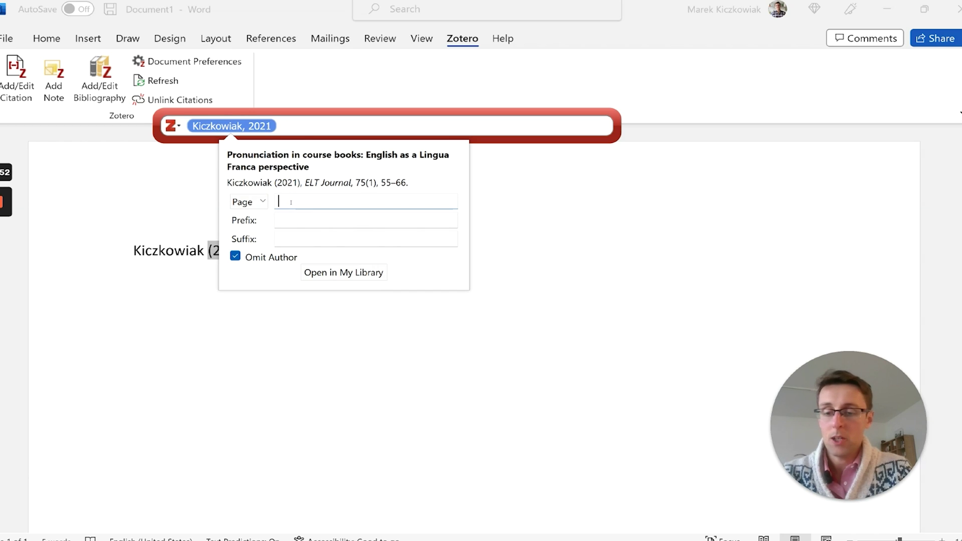
{"action": "type", "text": "53"}
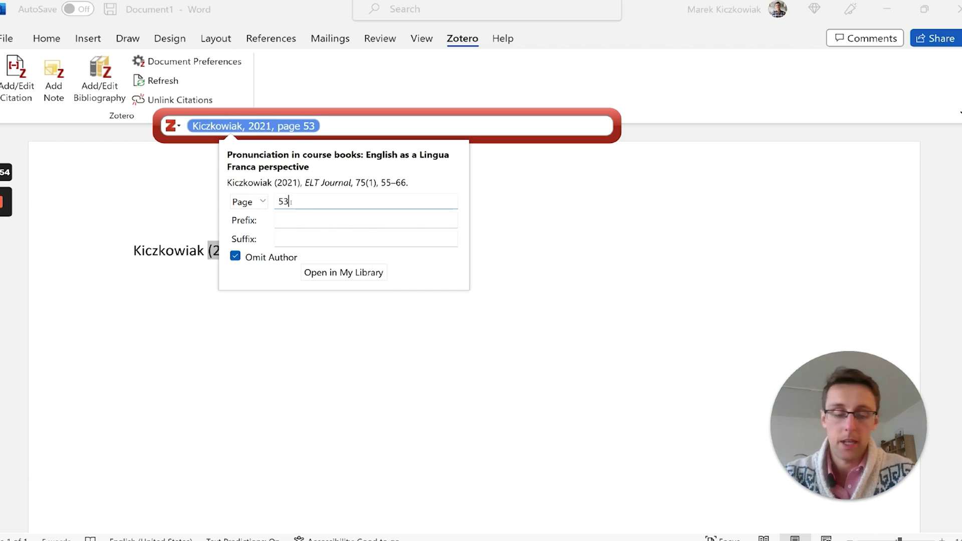
{"action": "key", "text": "Return"}
{"action": "key", "text": "Return"}
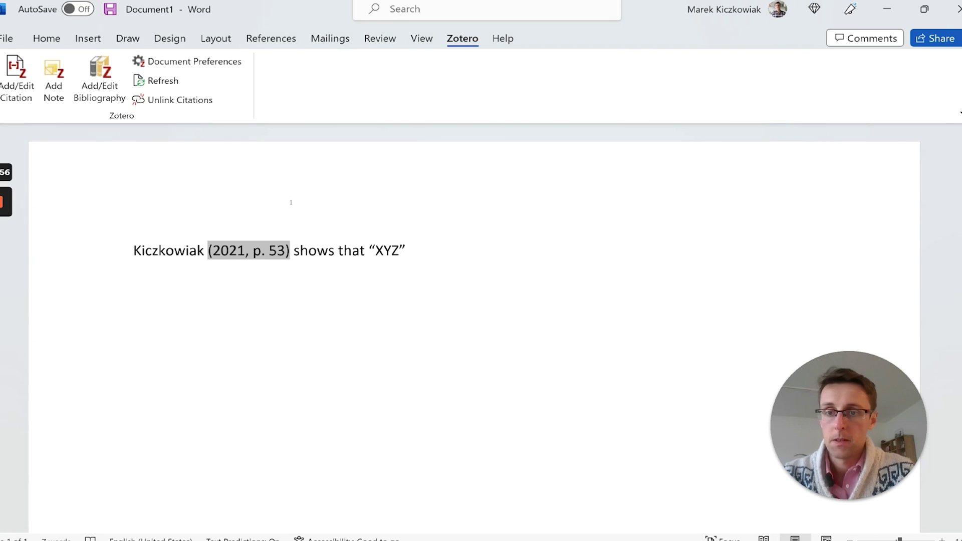
- Start a new paragraph below the quoted sentence with the word "Sentence"
{"action": "left_click", "coordinate": [428, 252]}
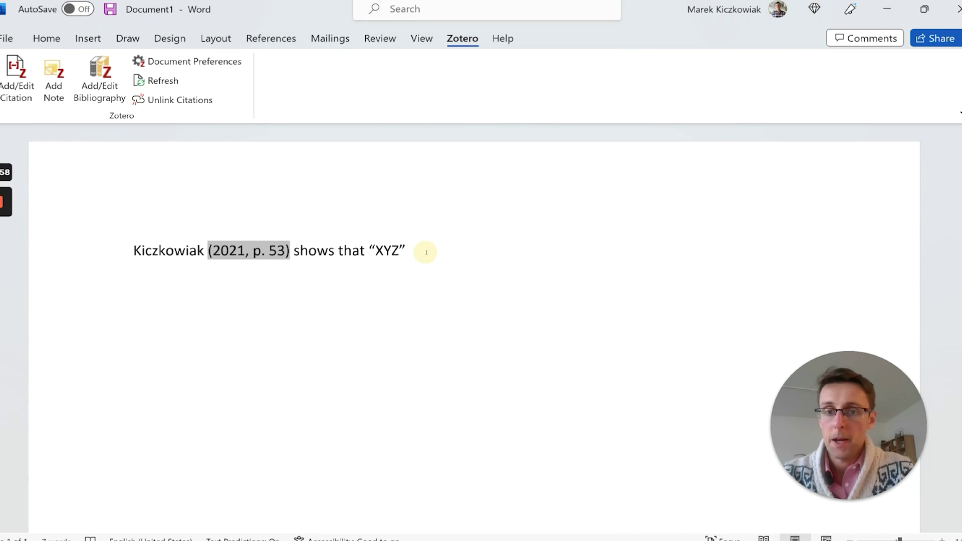
{"action": "key", "text": "Return"}
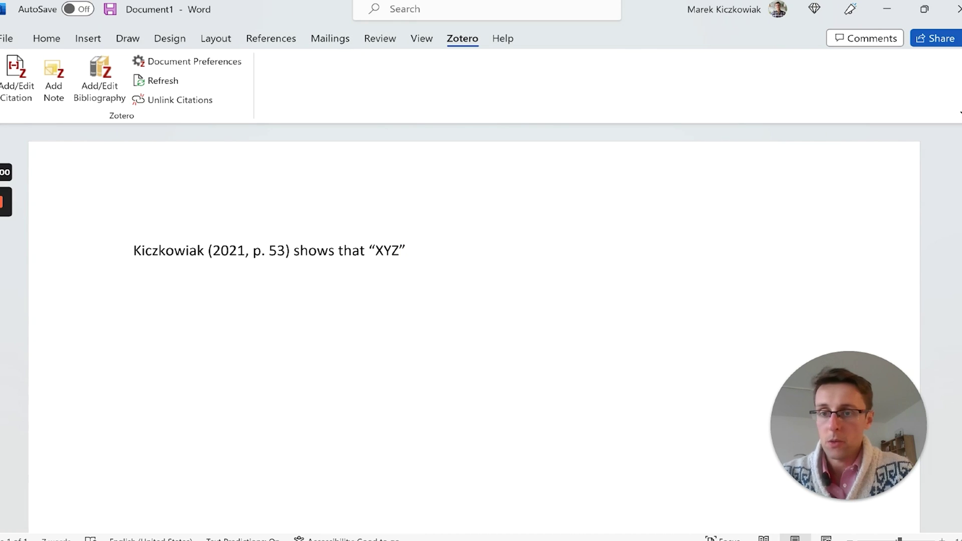
{"action": "type", "text": "sentence"}
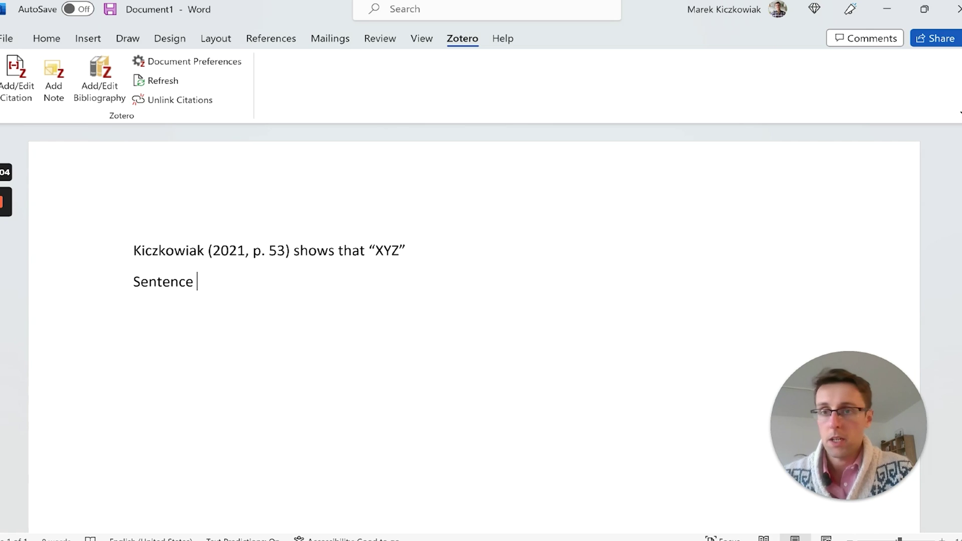
- Insert a Zotero citation of the forthcoming chapter "Framing, ideology, and the negotiation of professional identities…" after "Sentence", with the prefix "see for example"
{"action": "left_click", "coordinate": [9, 74]}
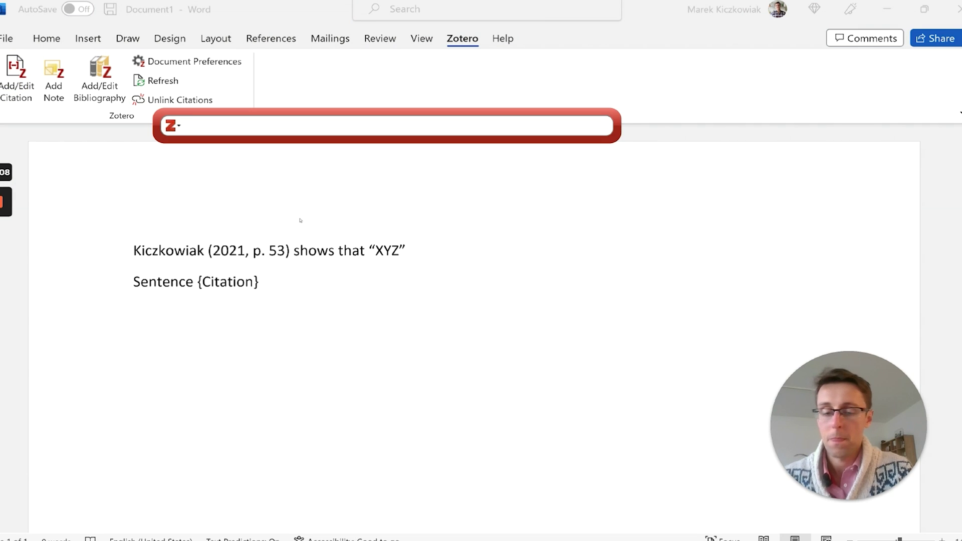
{"action": "type", "text": "lowe"}
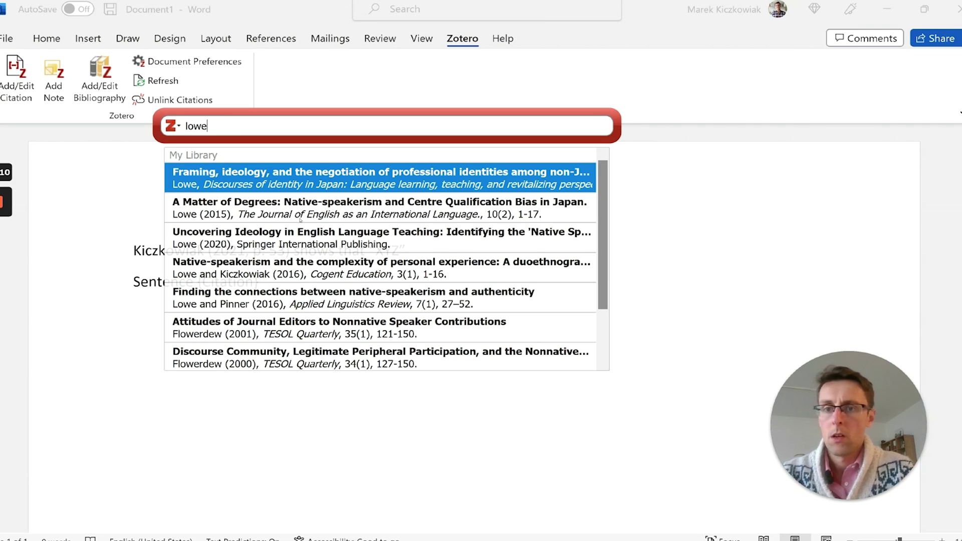
{"action": "key", "text": "Return"}
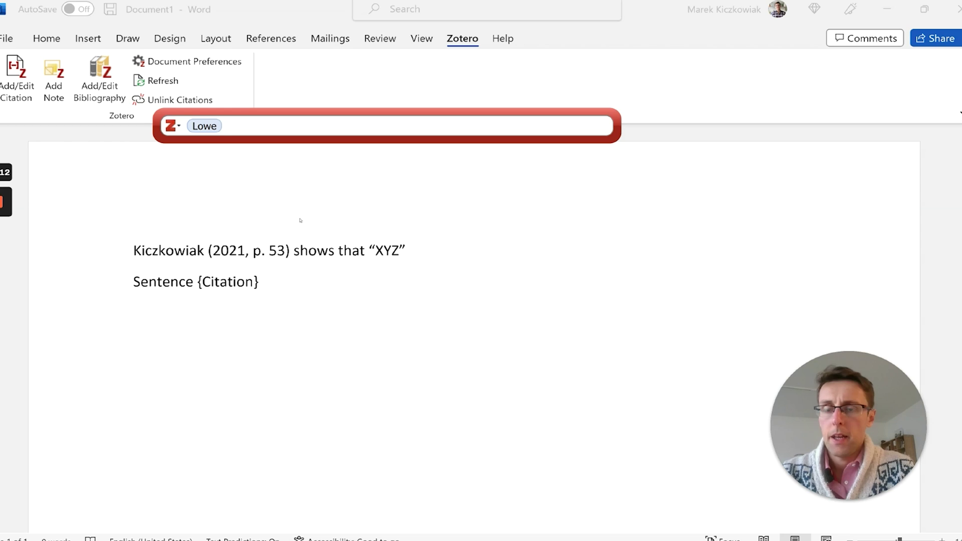
{"action": "left_click", "coordinate": [203, 125]}
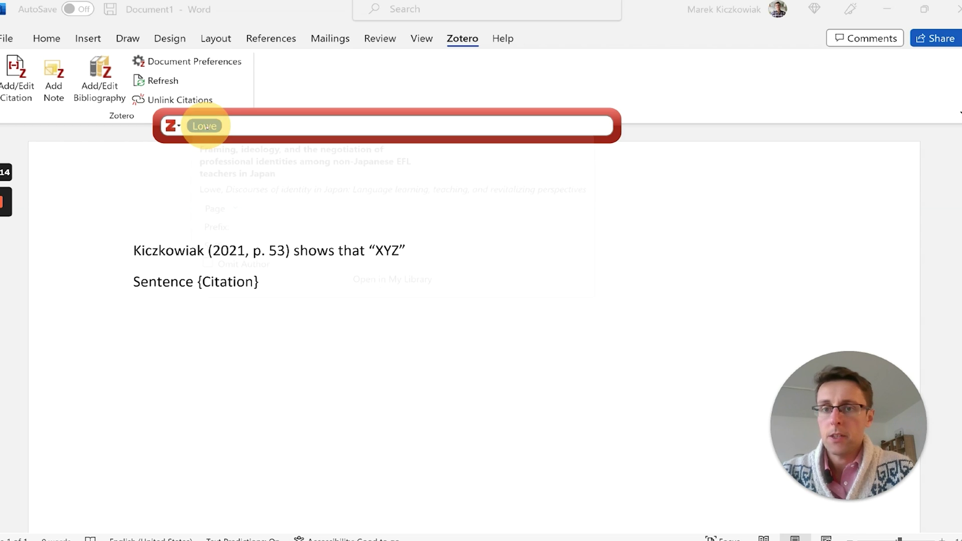
{"action": "left_click", "coordinate": [276, 231]}
{"action": "type", "text": "see for example"}
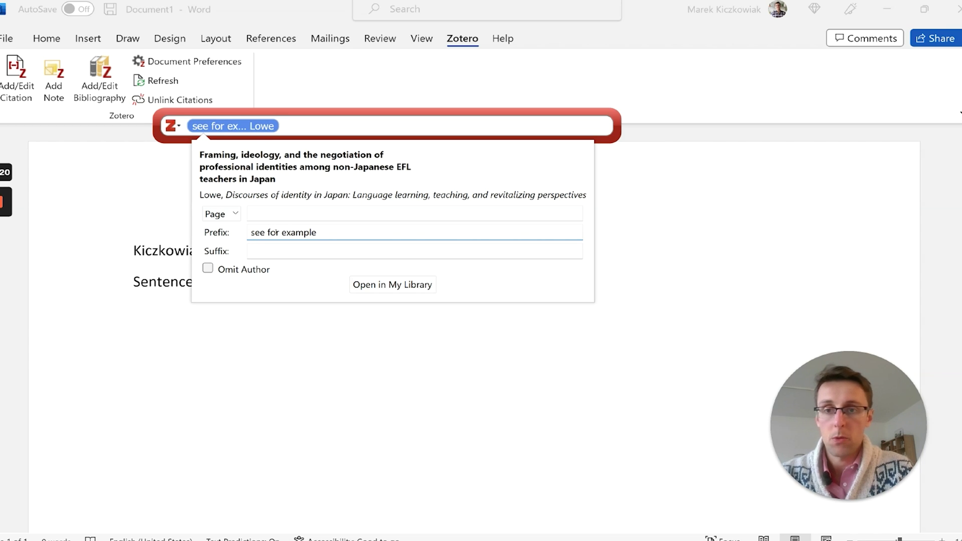
{"action": "key", "text": "Return"}
{"action": "key", "text": "Return"}
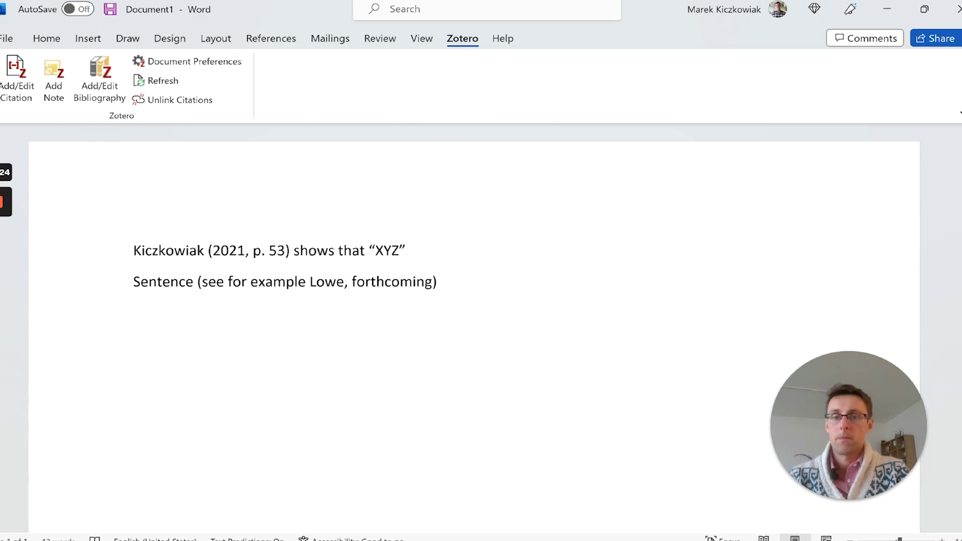
- Reopen the forthcoming chapter's citation to review its page, prefix, suffix and Omit Author options, and close it without changes
{"action": "left_click", "coordinate": [306, 282]}
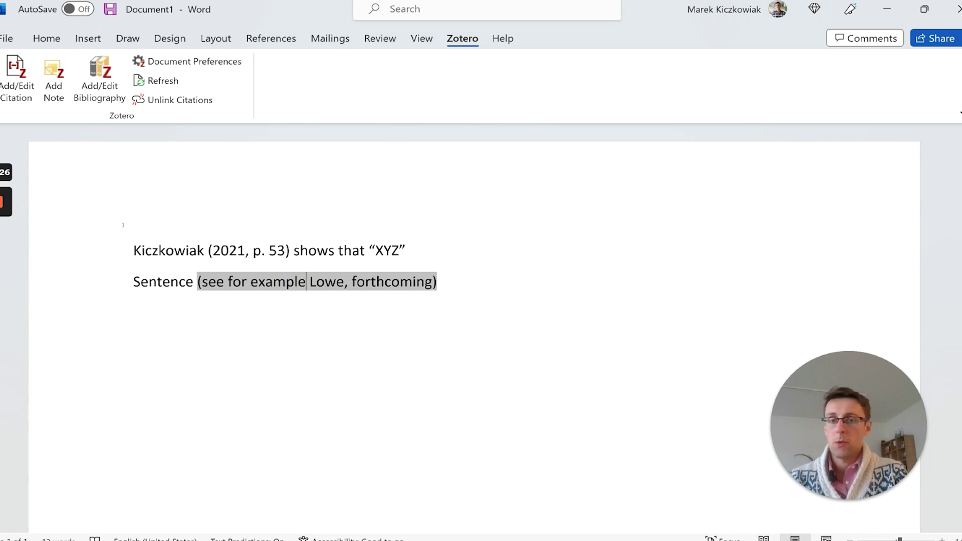
{"action": "left_click", "coordinate": [17, 76]}
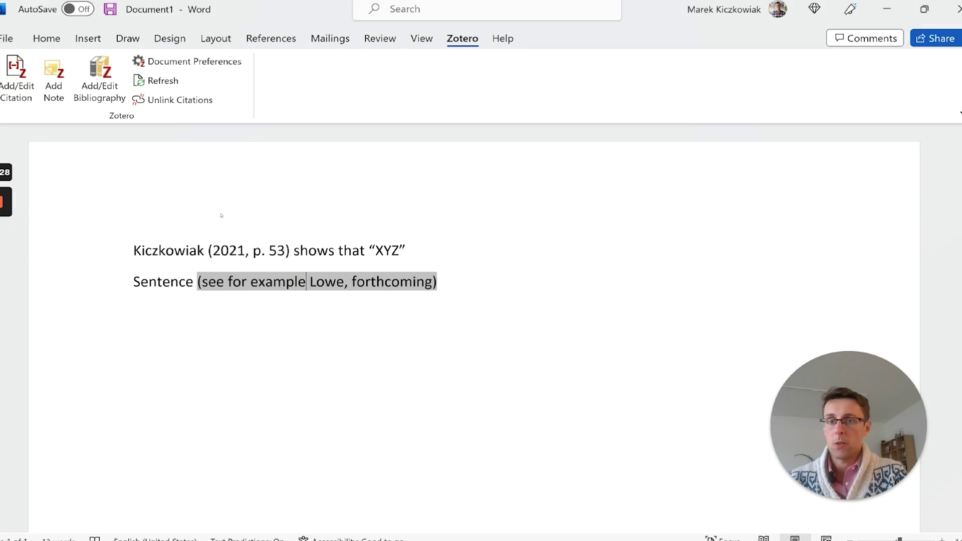
{"action": "left_click", "coordinate": [243, 128]}
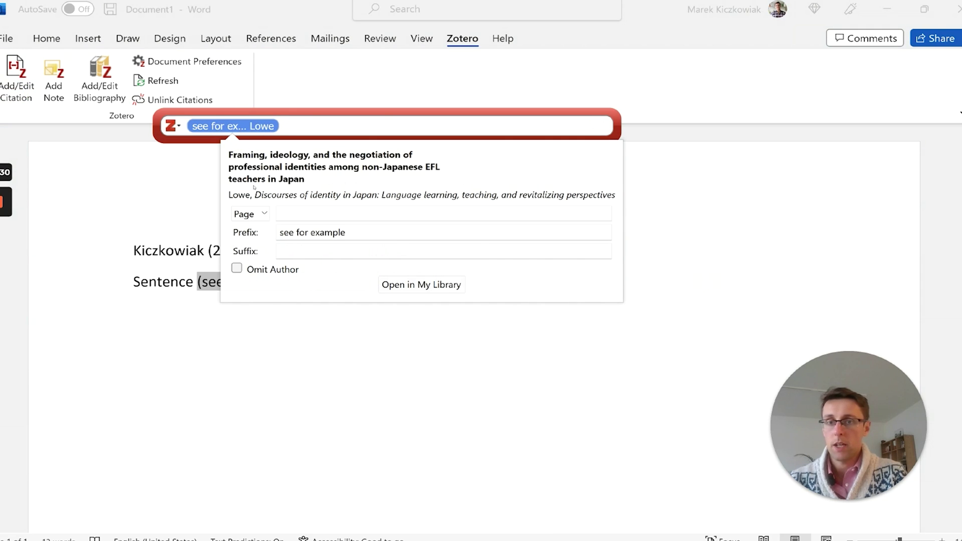
{"action": "left_click", "coordinate": [359, 232]}
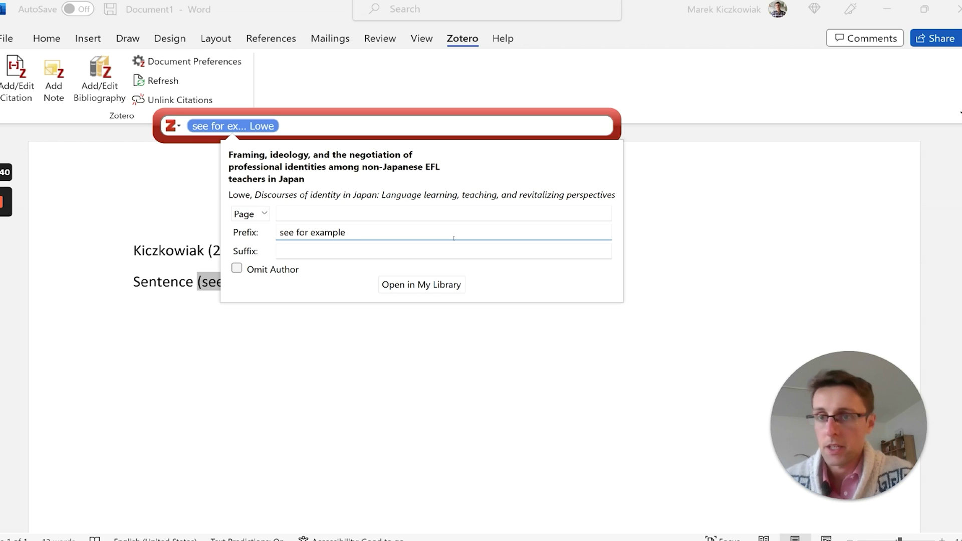
{"action": "key", "text": "Return"}
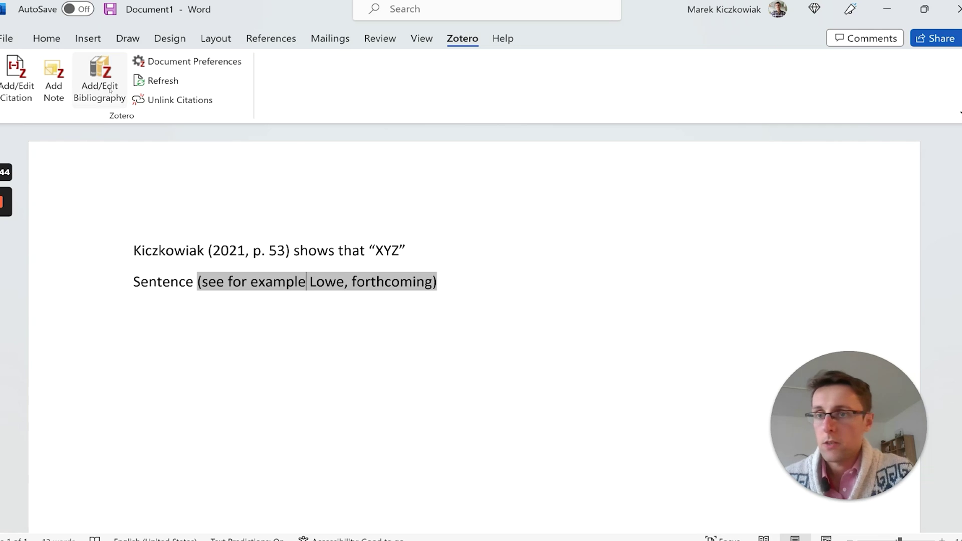
- Insert a Zotero bibliography on a new line below the second sentence
{"action": "left_click", "coordinate": [462, 281]}
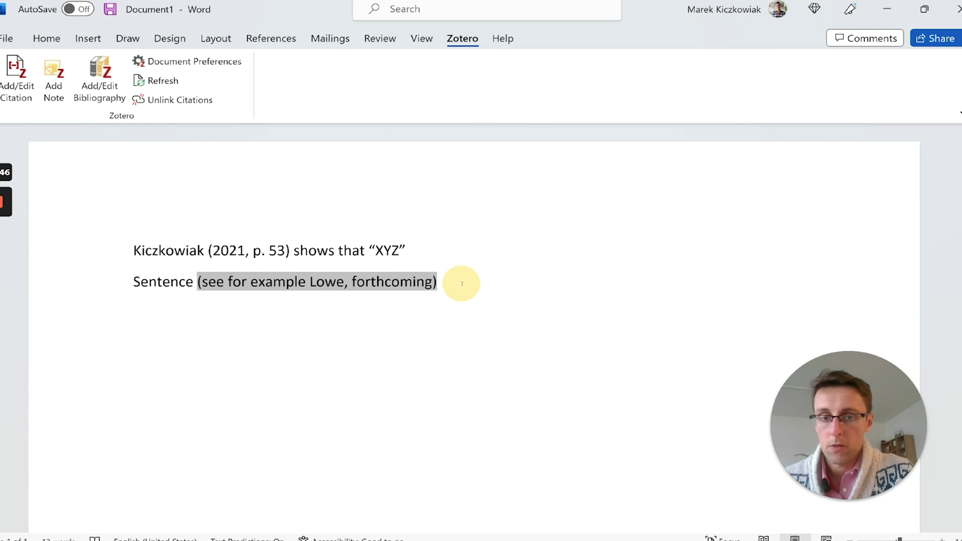
{"action": "key", "text": "Return"}
{"action": "left_click", "coordinate": [99, 76]}
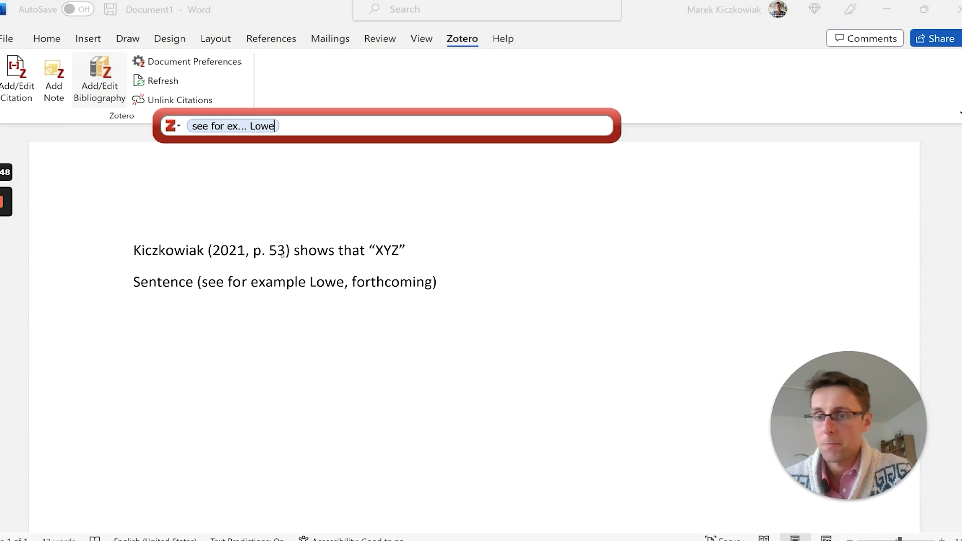
{"action": "key", "text": "Return"}
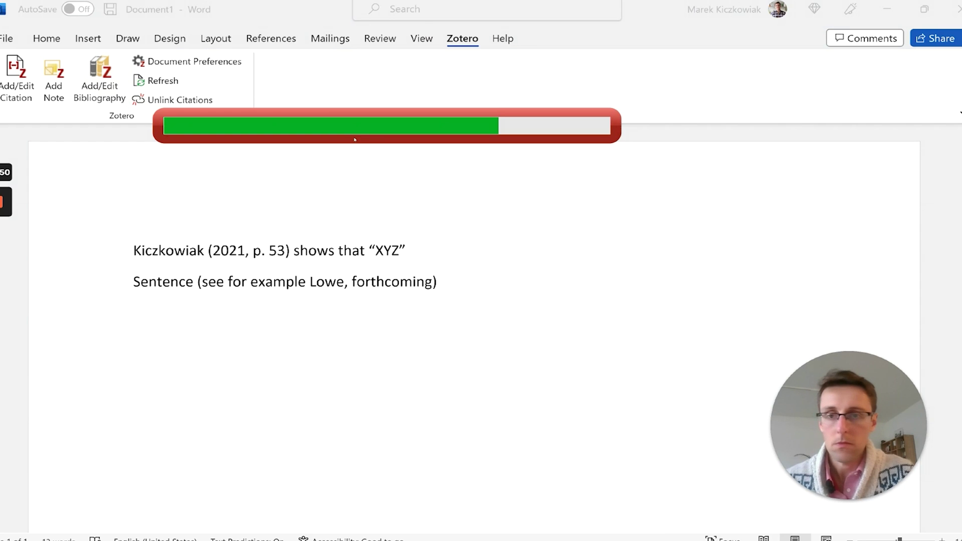
{"action": "left_click", "coordinate": [100, 81]}
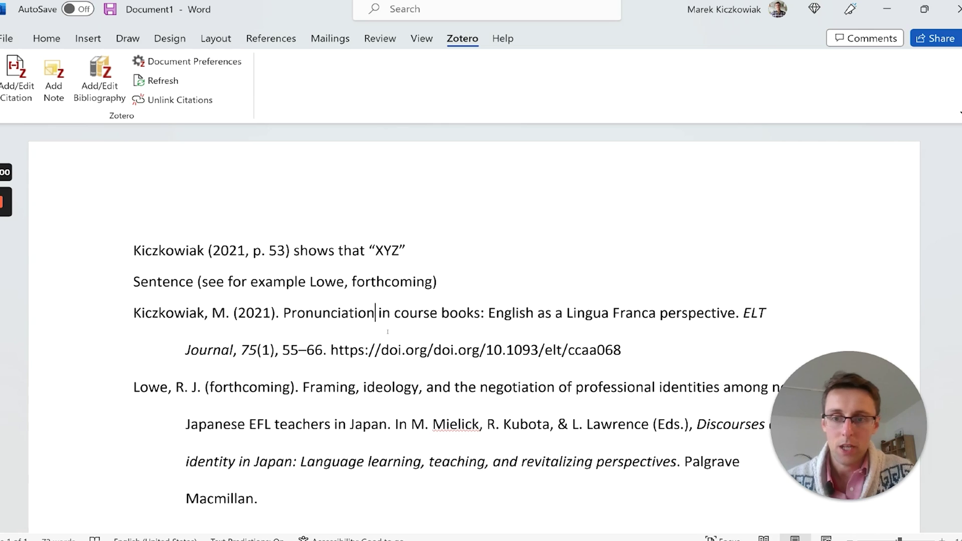
- Switch to Zotero and open the title of "A Matter of Degrees: Native-speakerism and Centre Qualification Bias in Japan." for editing, leaving it unchanged
{"action": "left_click", "coordinate": [401, 313]}
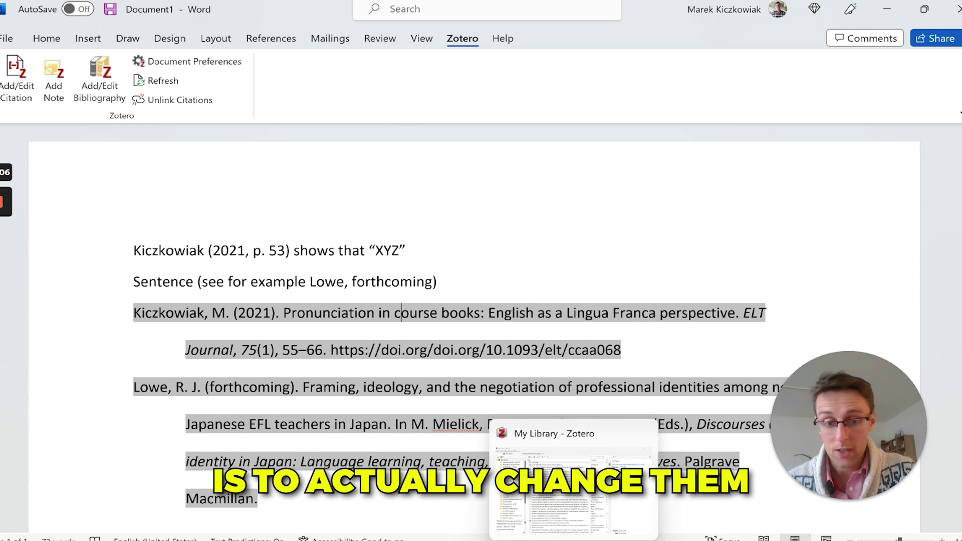
{"action": "left_click", "coordinate": [574, 540]}
{"action": "left_click", "coordinate": [437, 295]}
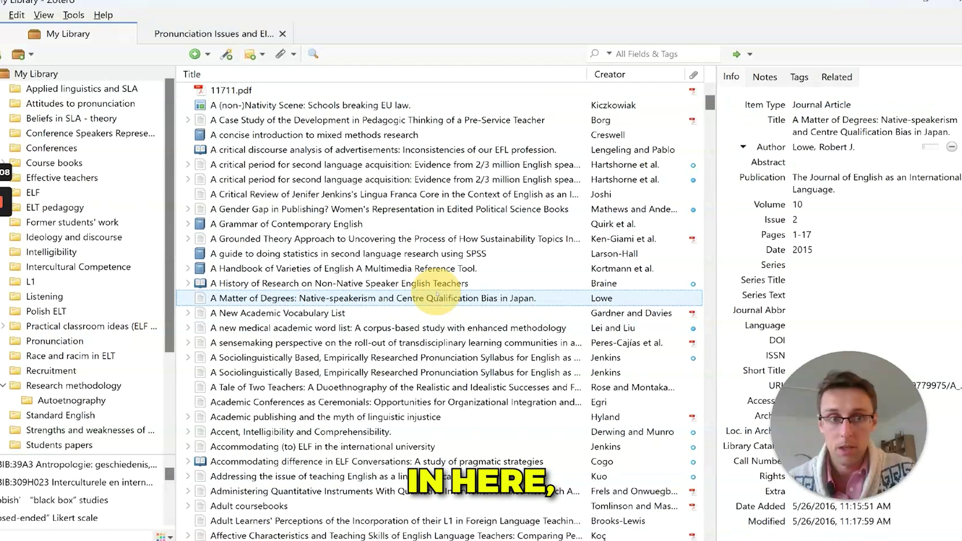
{"action": "left_click", "coordinate": [844, 119]}
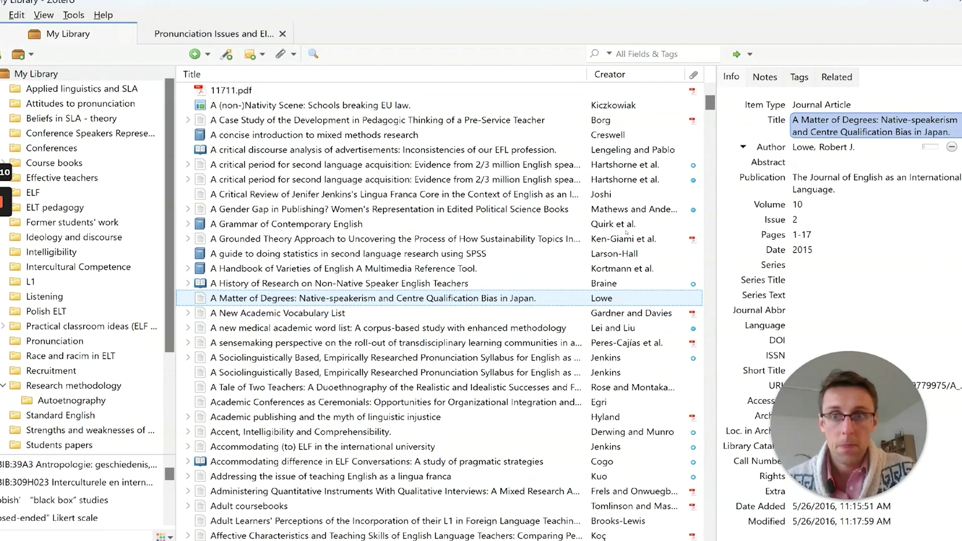
{"action": "key", "text": "Escape"}
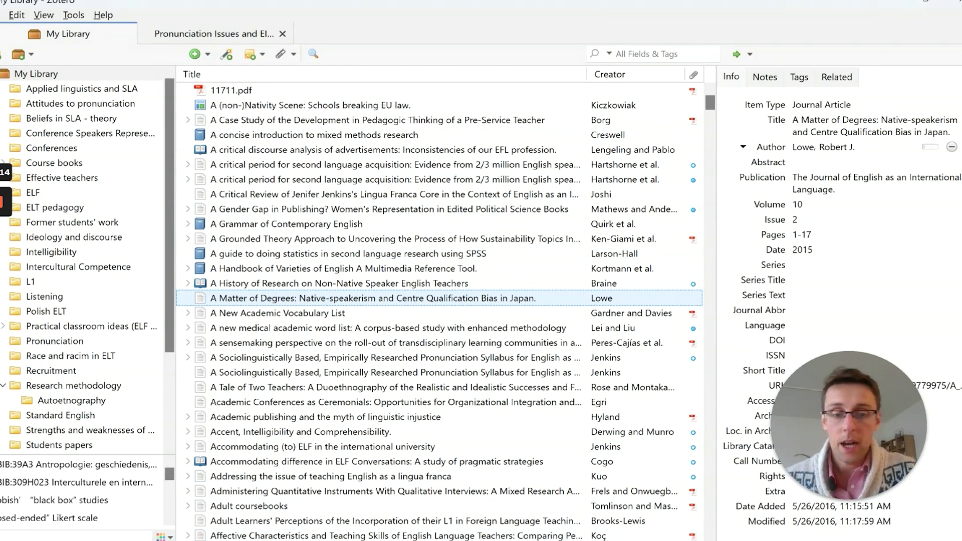
- Return to Document1 in Word to view the bibliography, glancing back at the Zotero library in between
{"action": "mouse_move", "coordinate": [622, 489]}
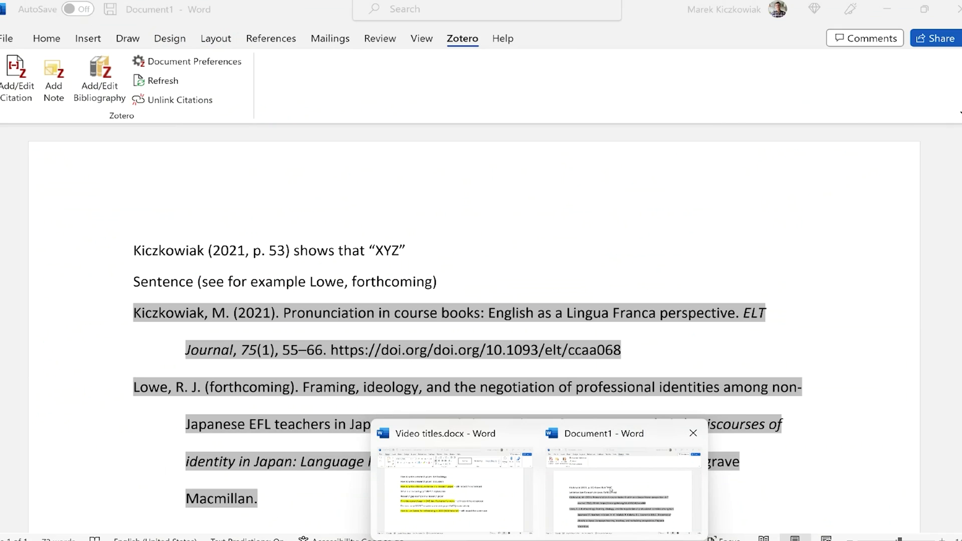
{"action": "left_click", "coordinate": [611, 490]}
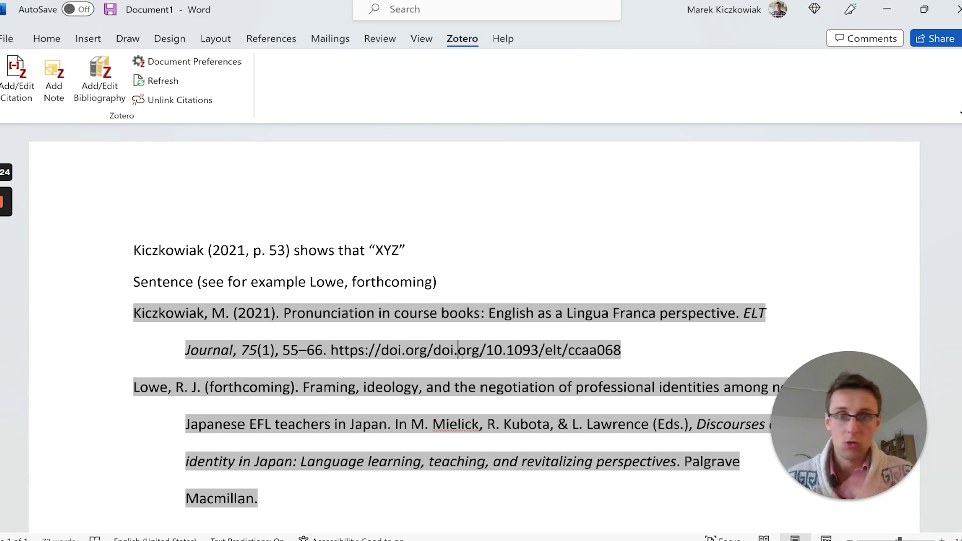
{"action": "key", "text": "alt+Tab"}
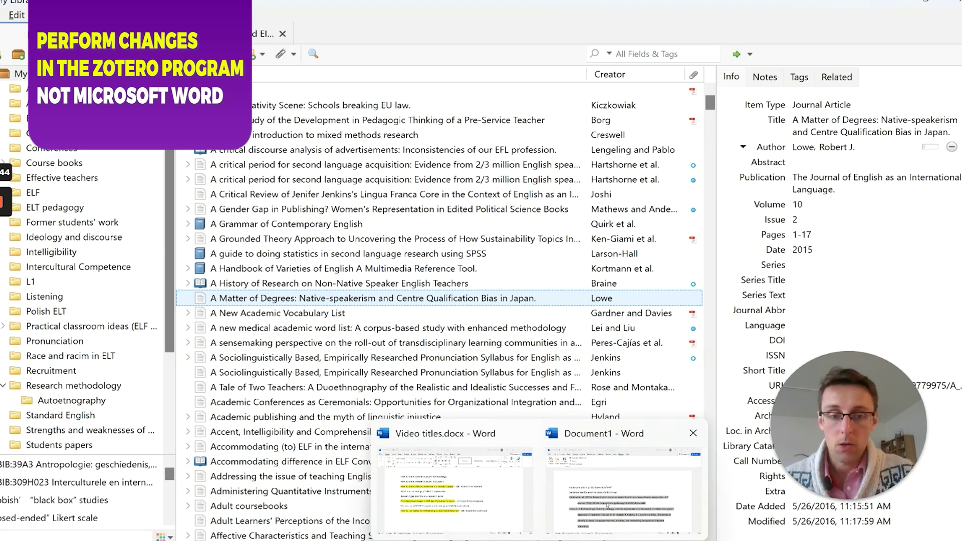
{"action": "left_click", "coordinate": [607, 506]}
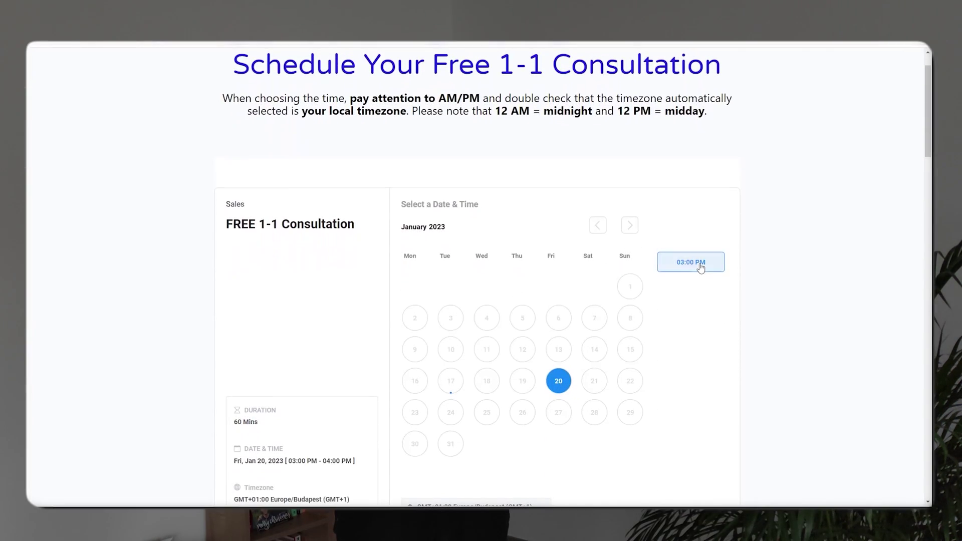
- Choose the 03:00 PM slot for the free 1-1 consultation on January 20, 2023, and look through the student testimonials below
{"action": "left_click", "coordinate": [701, 268]}
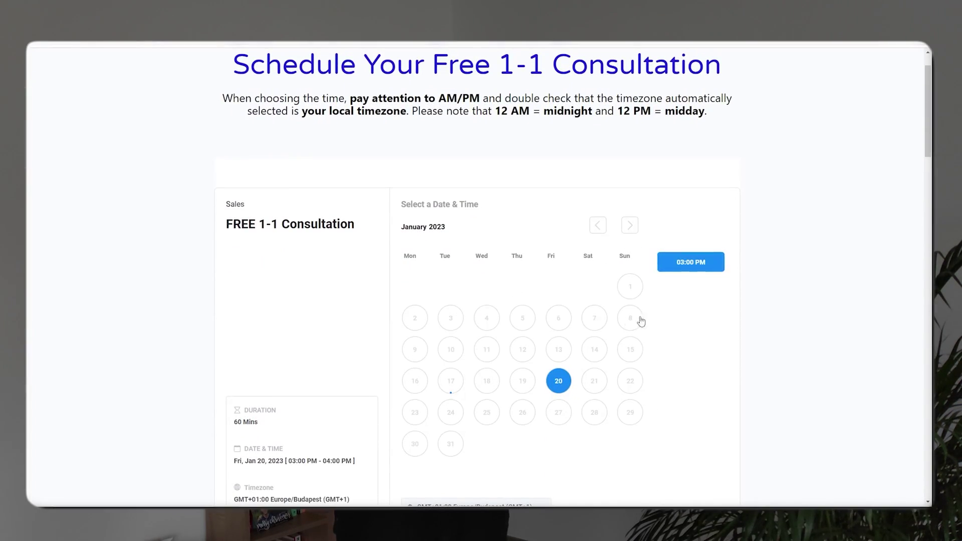
{"action": "scroll", "coordinate": [640, 320], "scroll_direction": "down", "scroll_amount": 5}
{"action": "scroll", "coordinate": [637, 313], "scroll_direction": "down", "scroll_amount": 8}
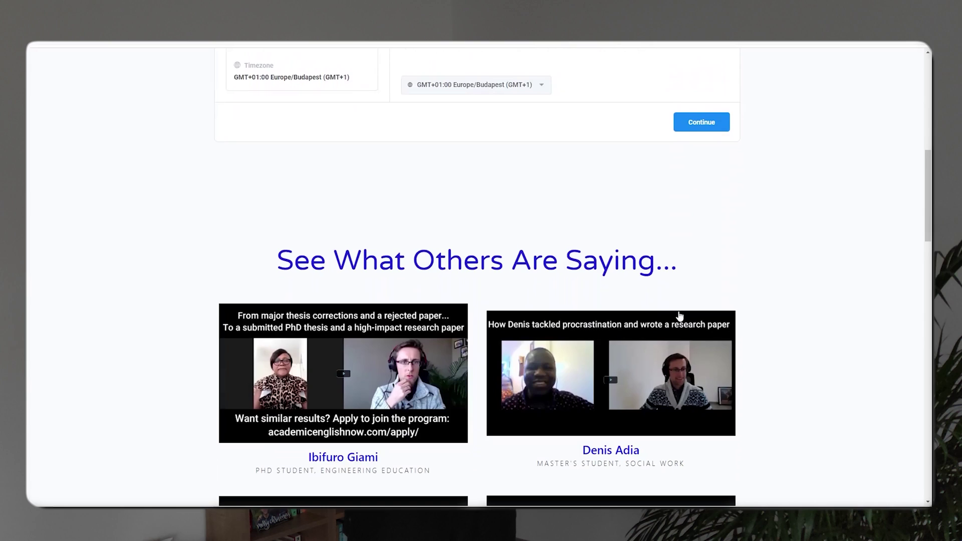
{"action": "scroll", "coordinate": [816, 355], "scroll_direction": "down", "scroll_amount": 10}
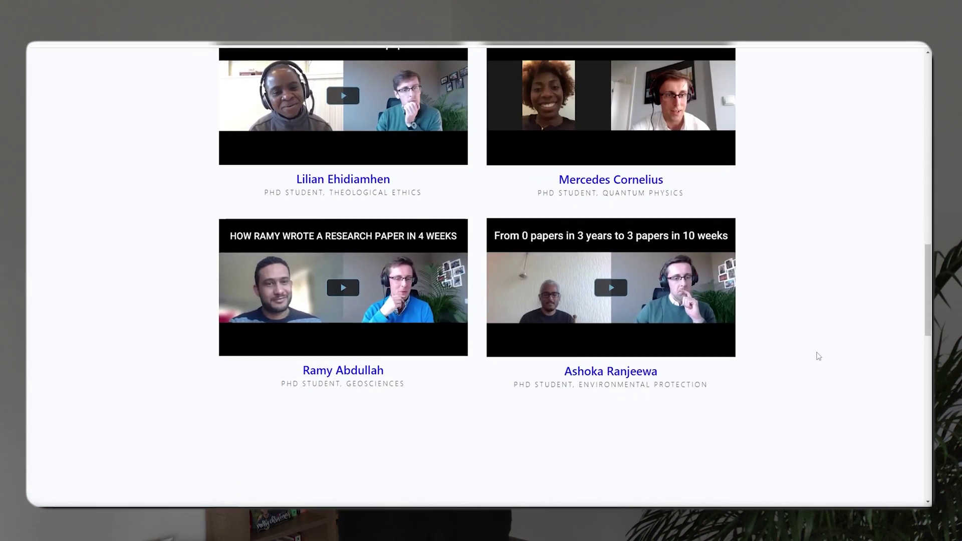
{"action": "scroll", "coordinate": [864, 366], "scroll_direction": "down", "scroll_amount": 2}
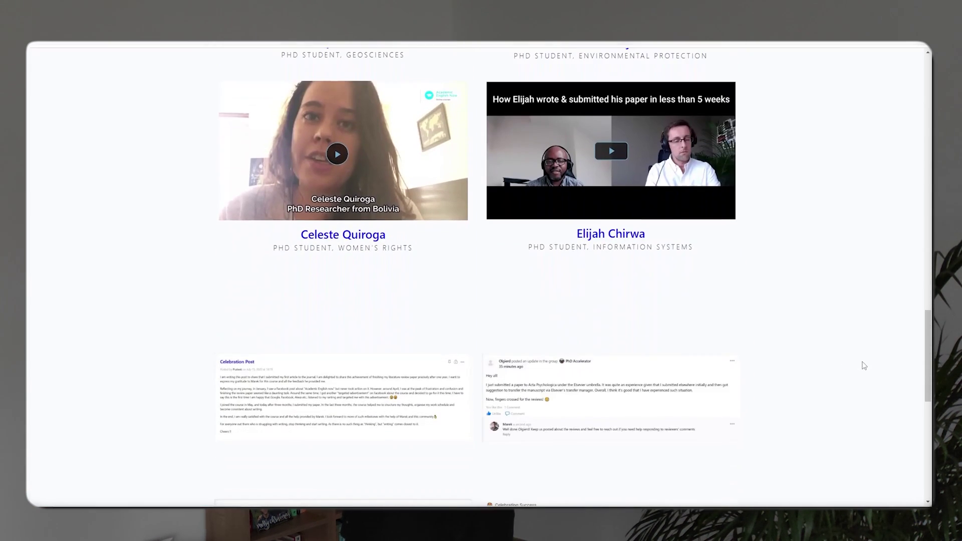
{"action": "scroll", "coordinate": [864, 366], "scroll_direction": "down", "scroll_amount": 8}
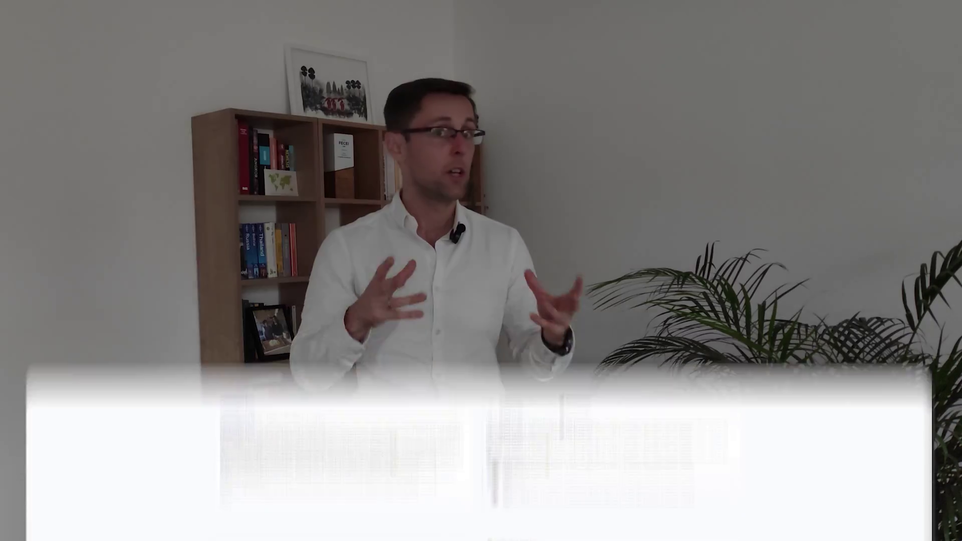